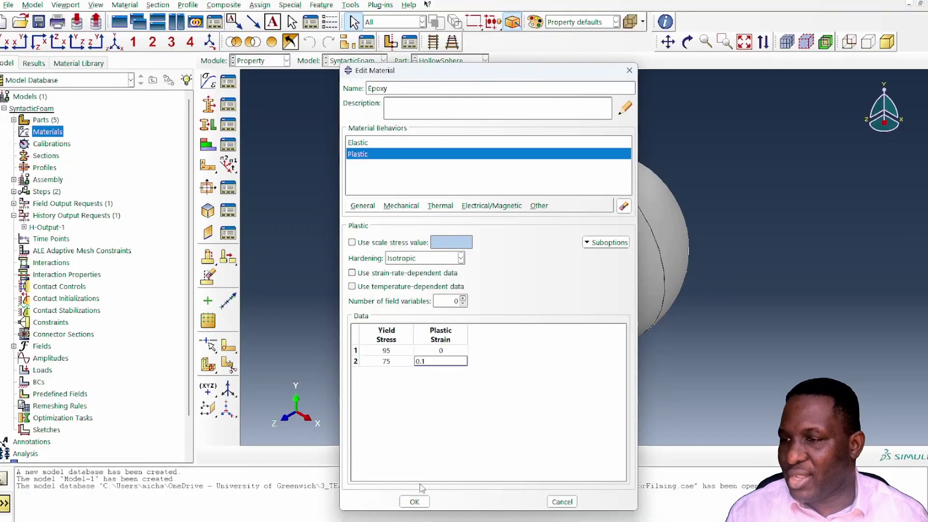
- Save the Epoxy material and start a new material named Microspheres
click(416, 498)
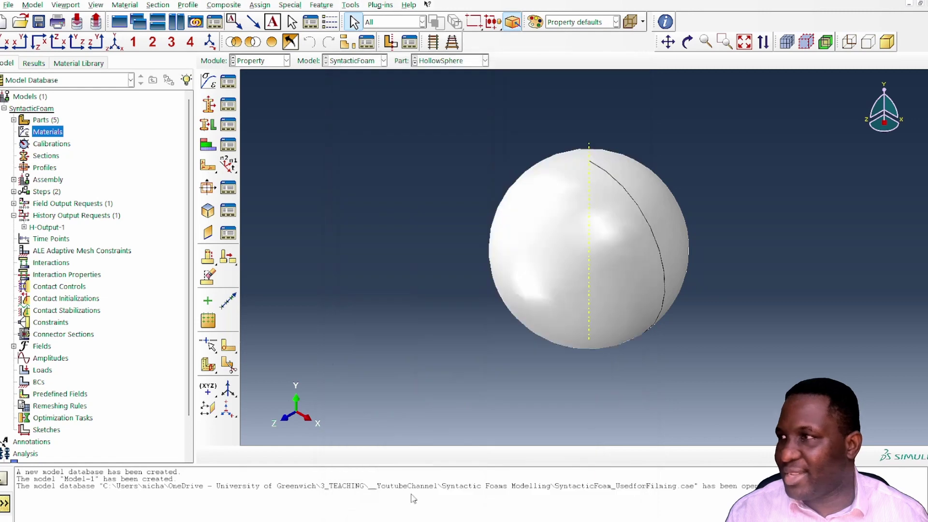
double_click(51, 137)
text(Mic)
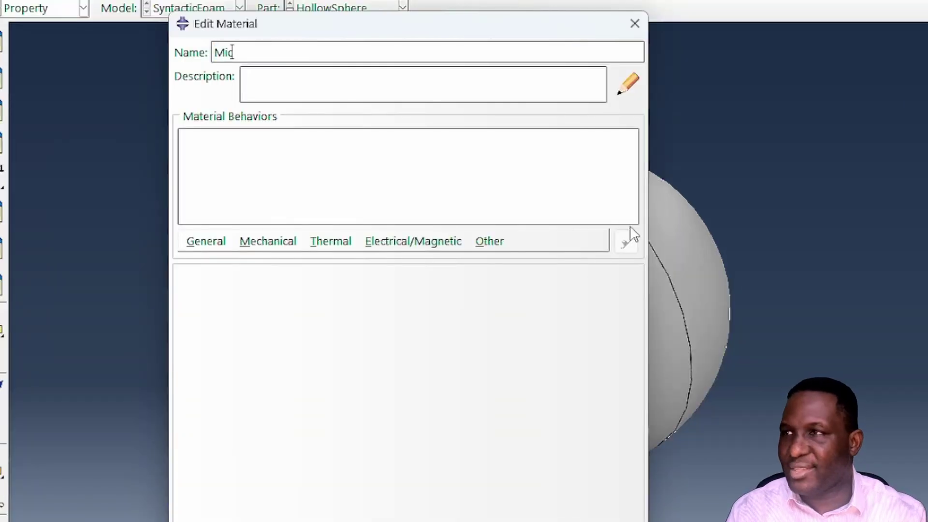
text(rospheres)
- Give the Microspheres material isotropic elastic behaviour with a Young's modulus of 70e3 and a Poisson's ratio of about 0.2
click(269, 241)
mouse_move(446, 256)
click(496, 269)
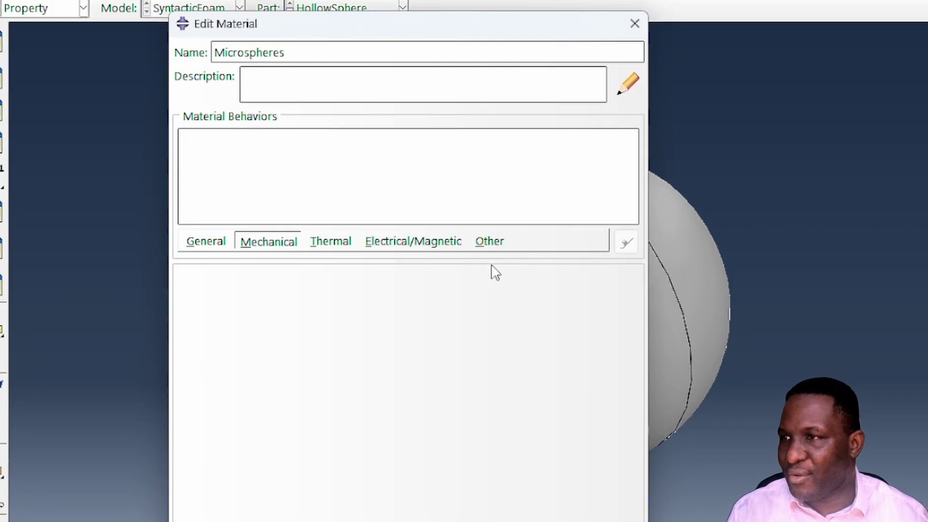
click(264, 494)
text(70)
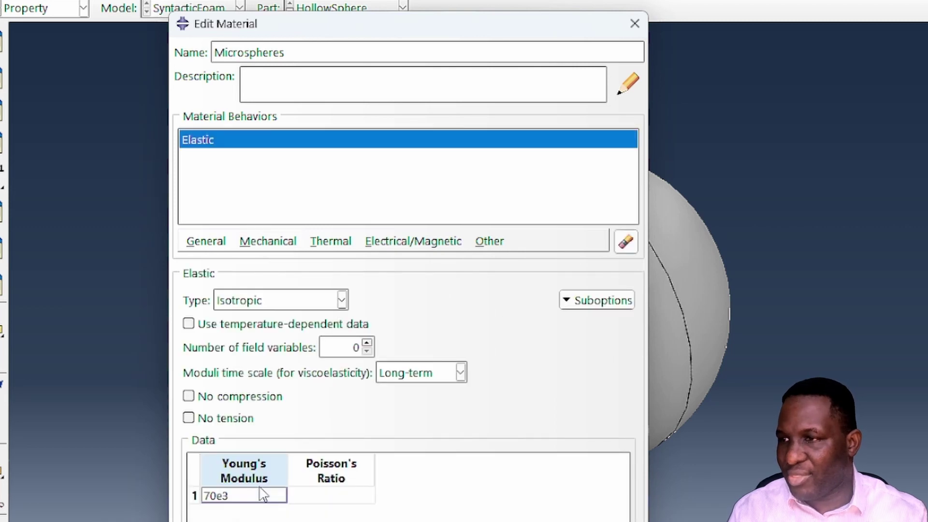
text(e3)
key(Tab)
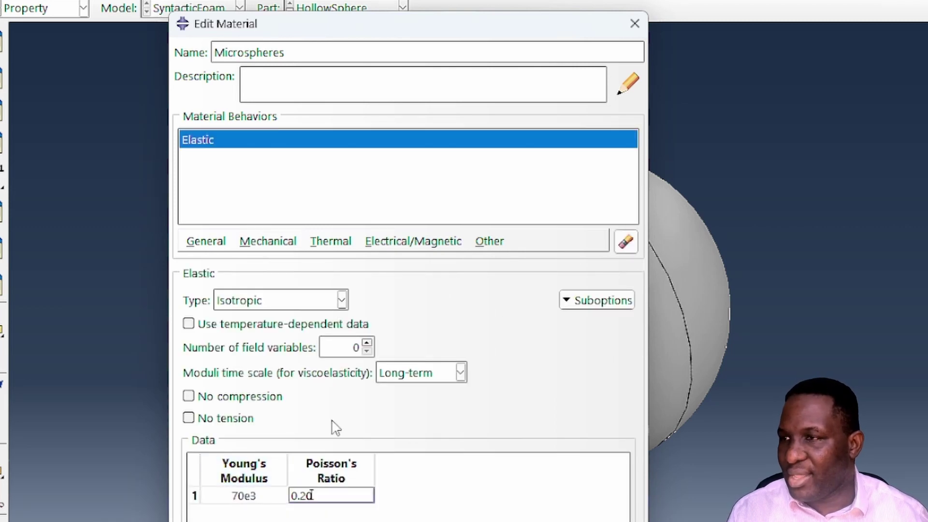
- Add isotropic plasticity to the Microspheres material with yield stress 965 at plastic strain 0, and save the material
click(268, 241)
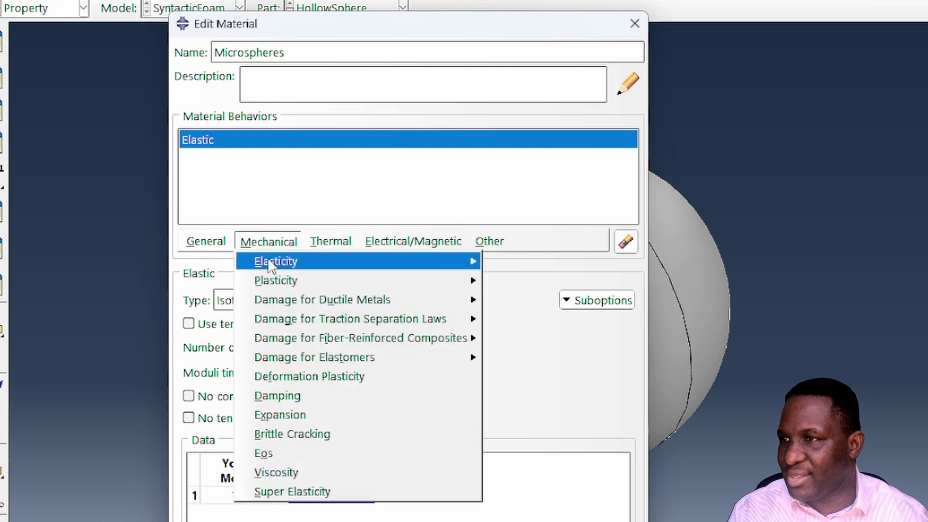
mouse_move(303, 279)
click(538, 280)
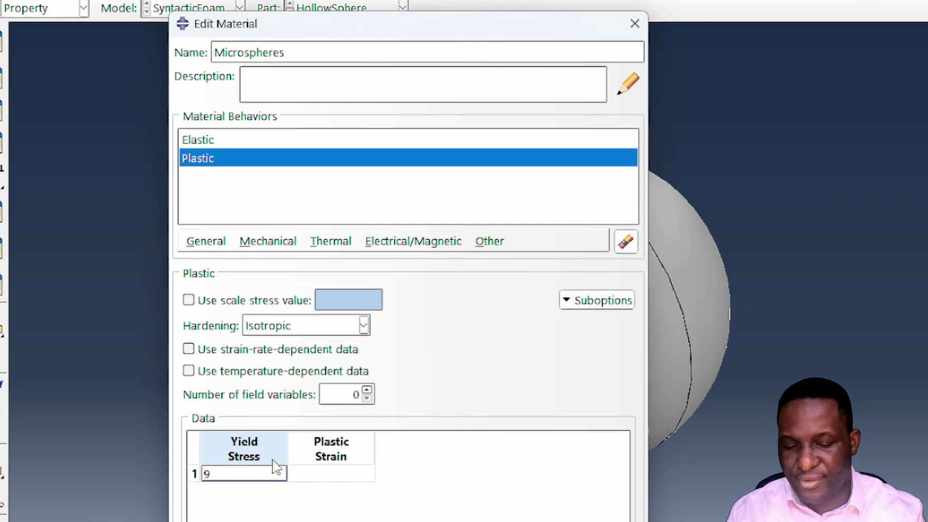
click(276, 467)
text(965)
key(Tab)
text(0)
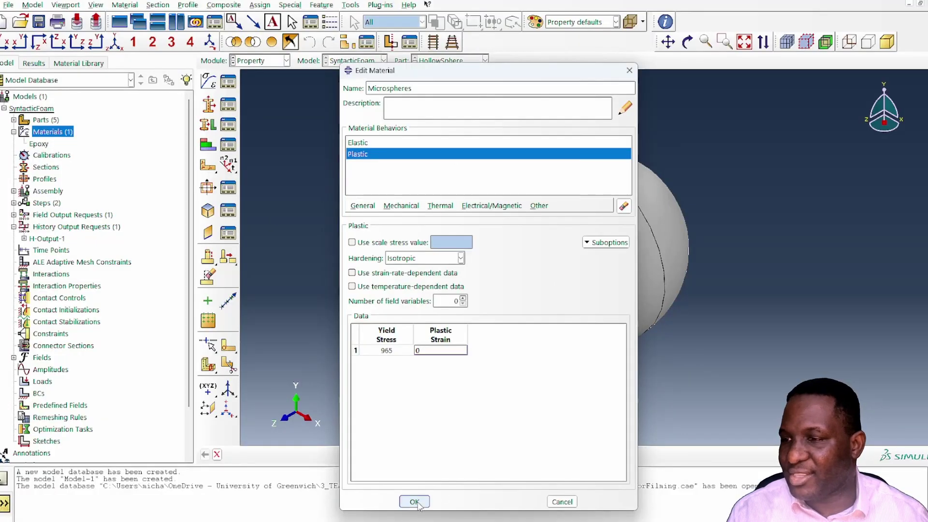
click(300, 521)
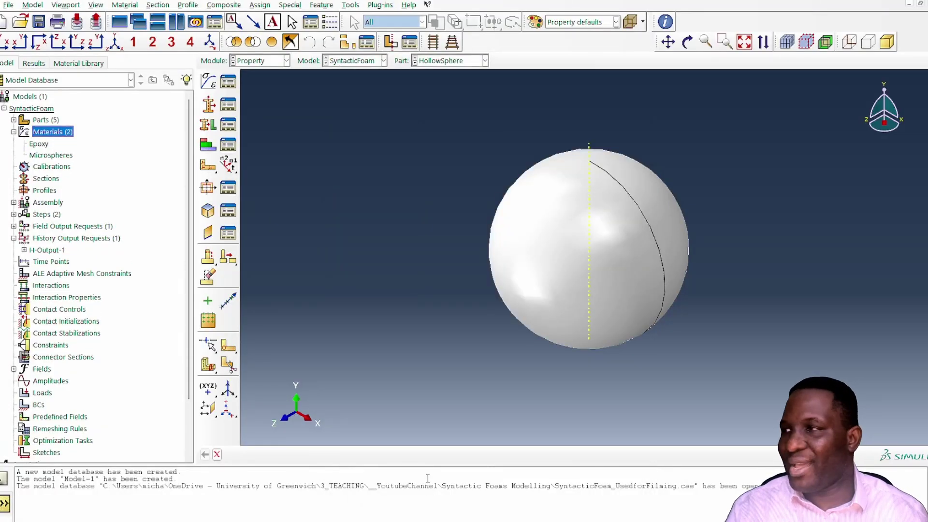
- Create a solid homogeneous section named epoxySection that uses the Epoxy material
click(46, 178)
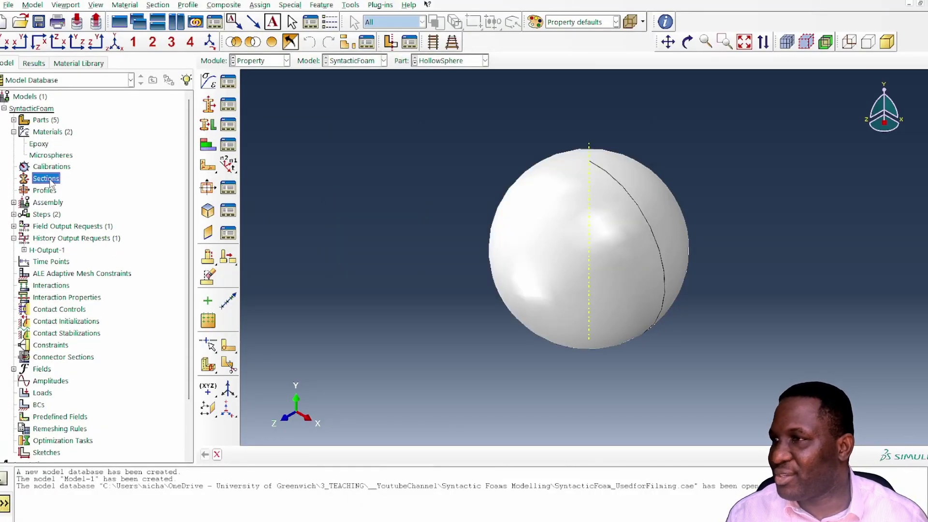
double_click(49, 179)
text(epoxySection)
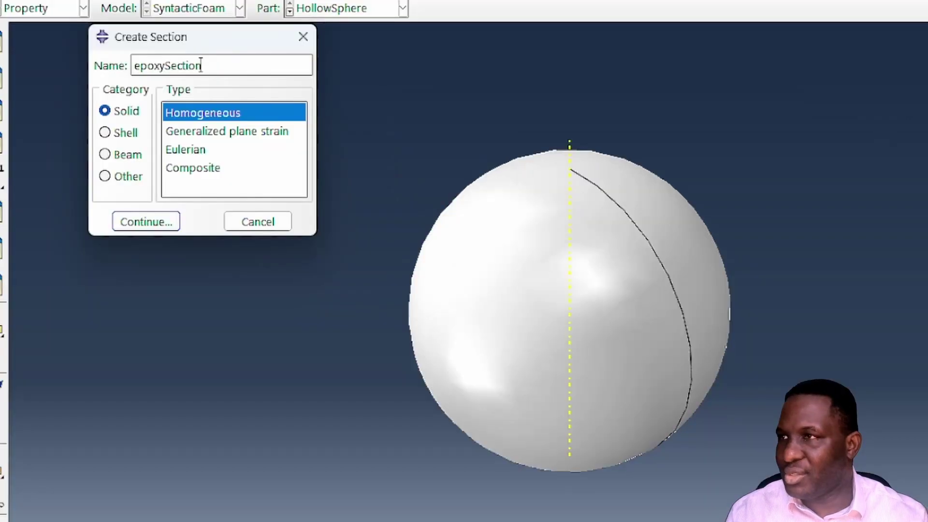
click(323, 192)
click(583, 70)
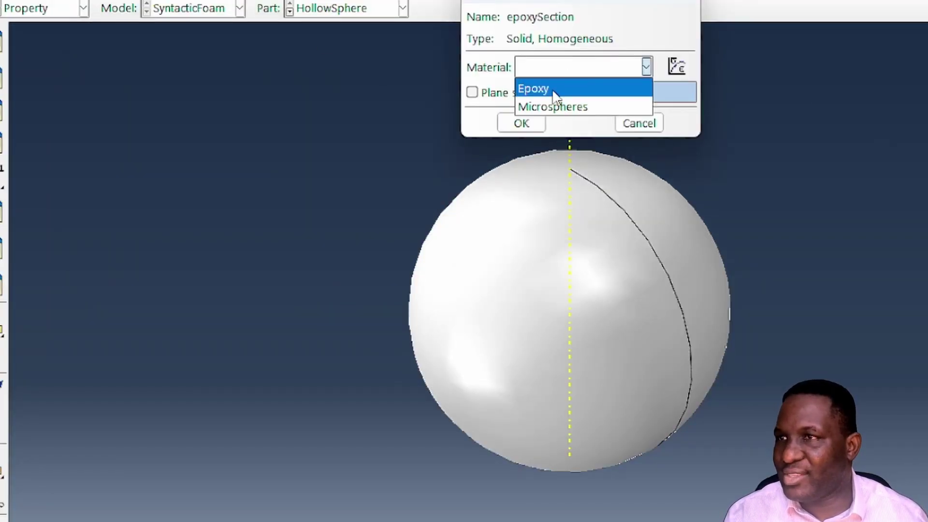
click(556, 89)
click(530, 124)
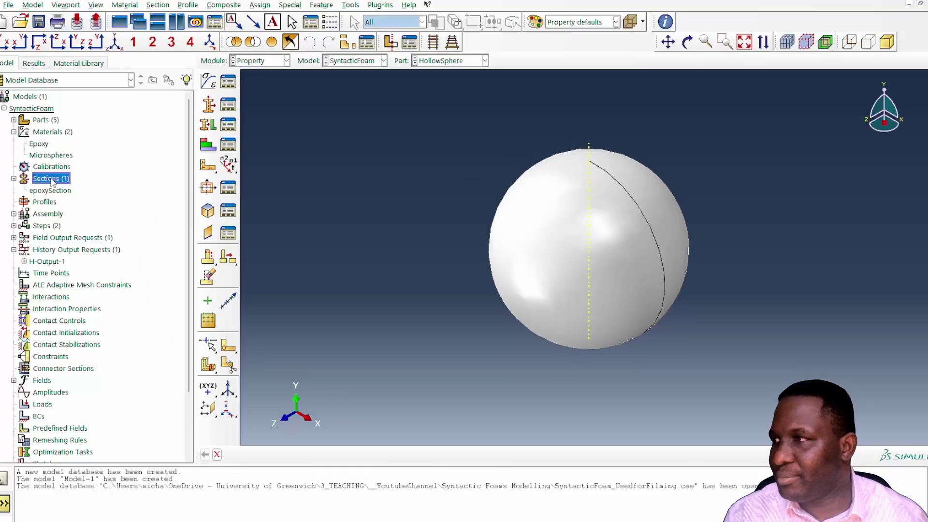
- Create a solid homogeneous section named microspheresSection that uses the Microspheres material
double_click(49, 179)
text(microspheresSection)
click(146, 222)
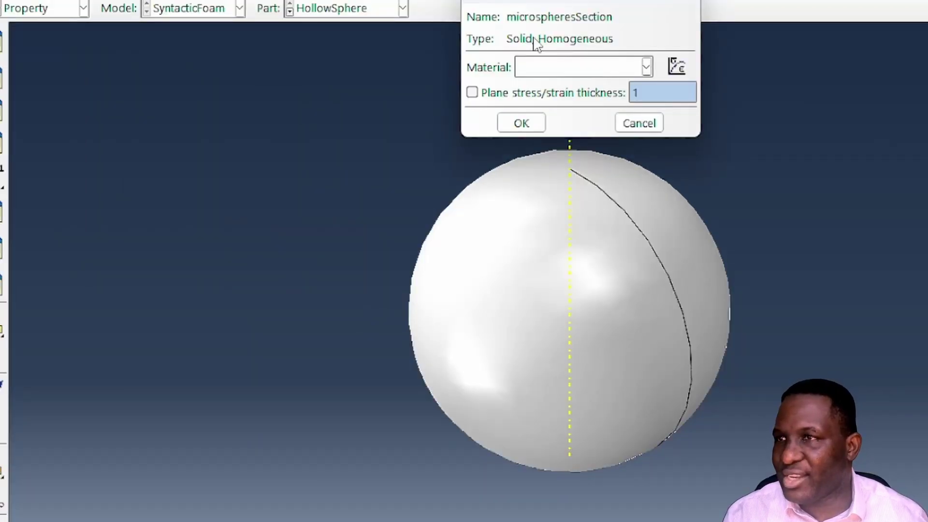
click(536, 66)
click(547, 106)
click(522, 124)
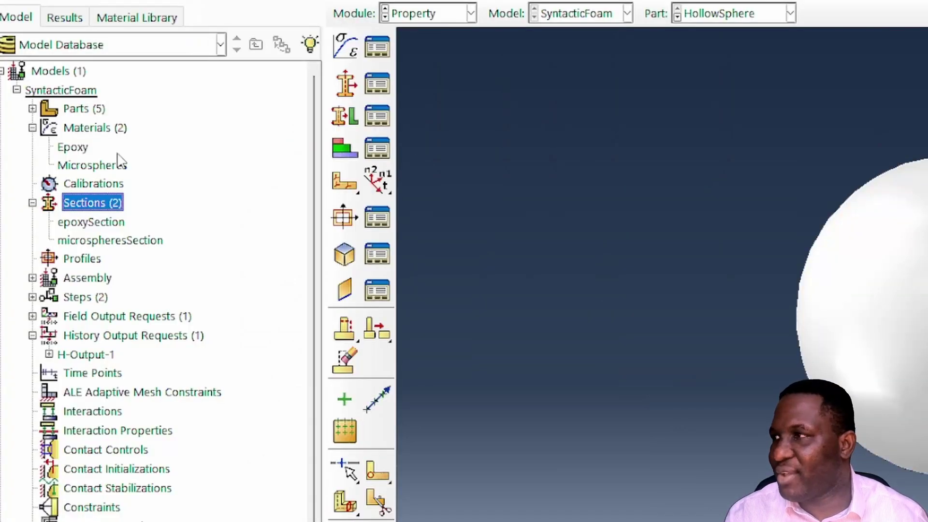
- Open the SyntacticFoamRVE part's section assignments and remove the cube-shaped matrix cell from the display, leaving only the microspheres
click(32, 128)
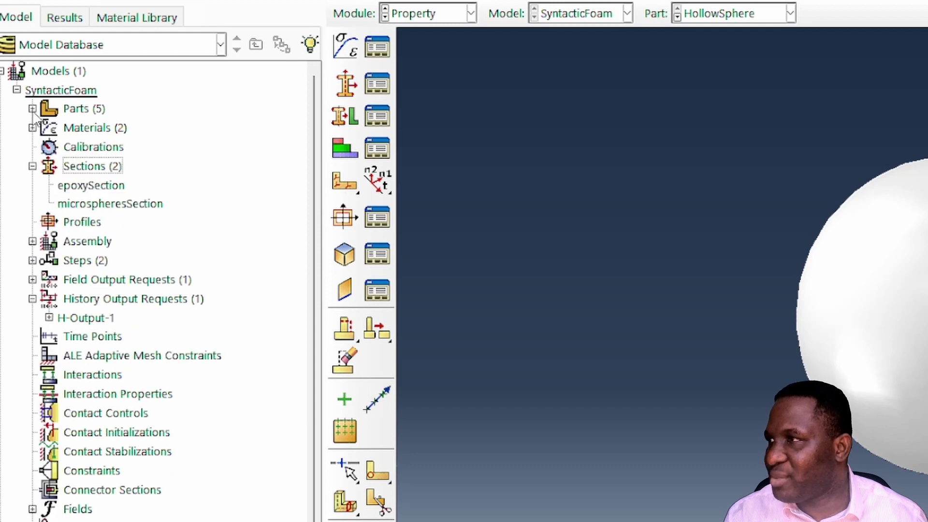
click(32, 109)
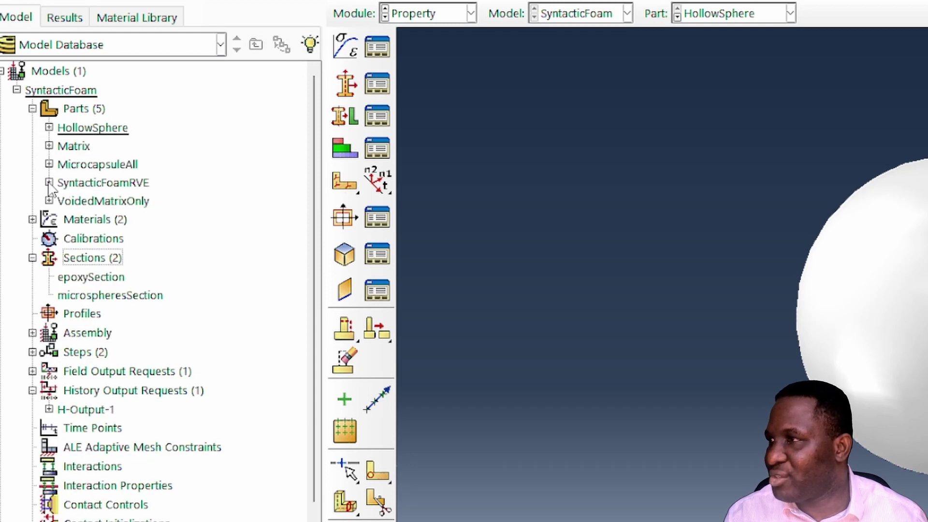
click(49, 183)
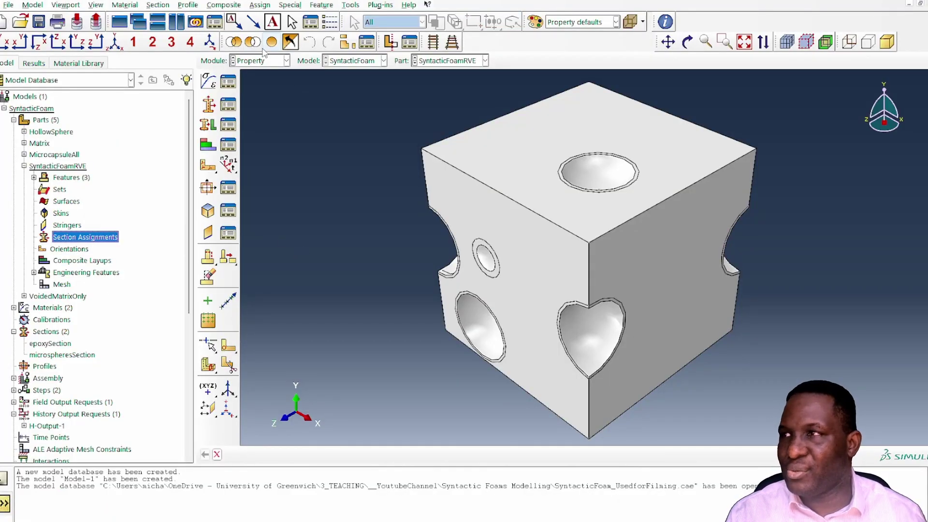
click(255, 43)
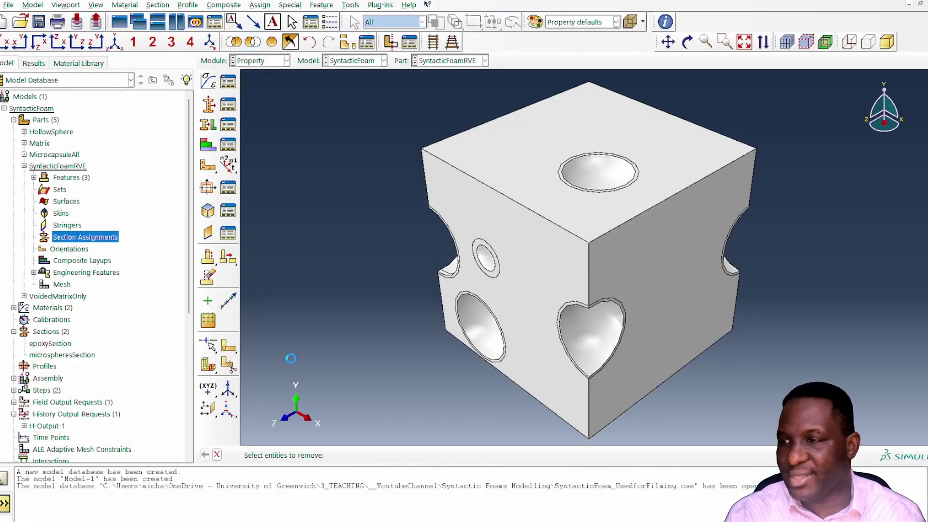
click(334, 456)
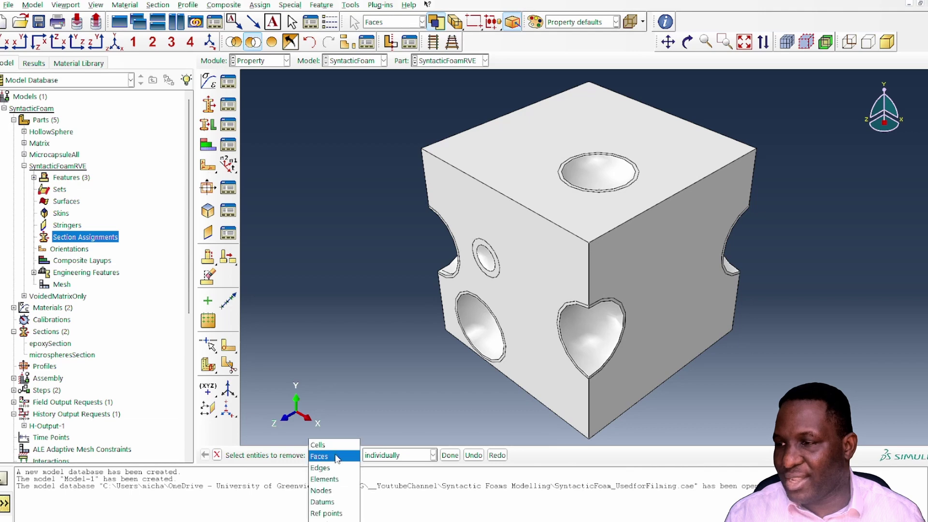
click(320, 442)
click(544, 390)
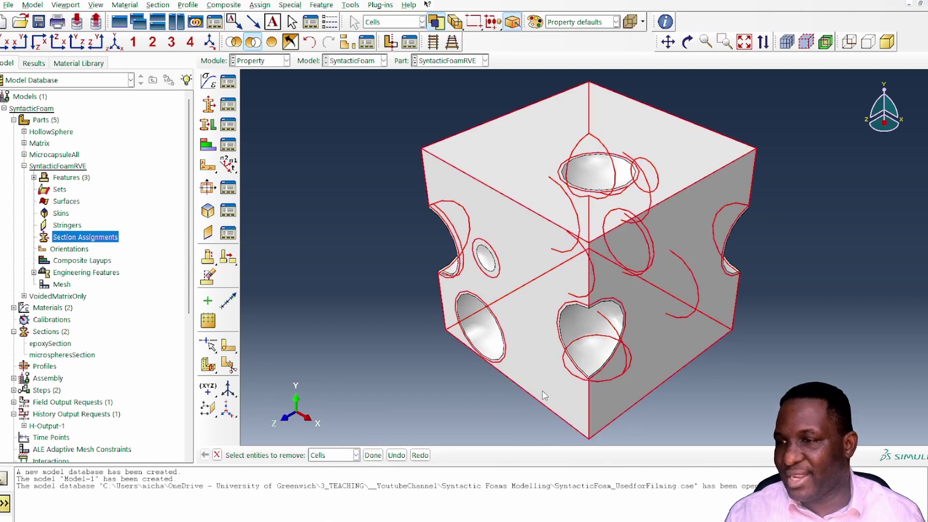
click(373, 455)
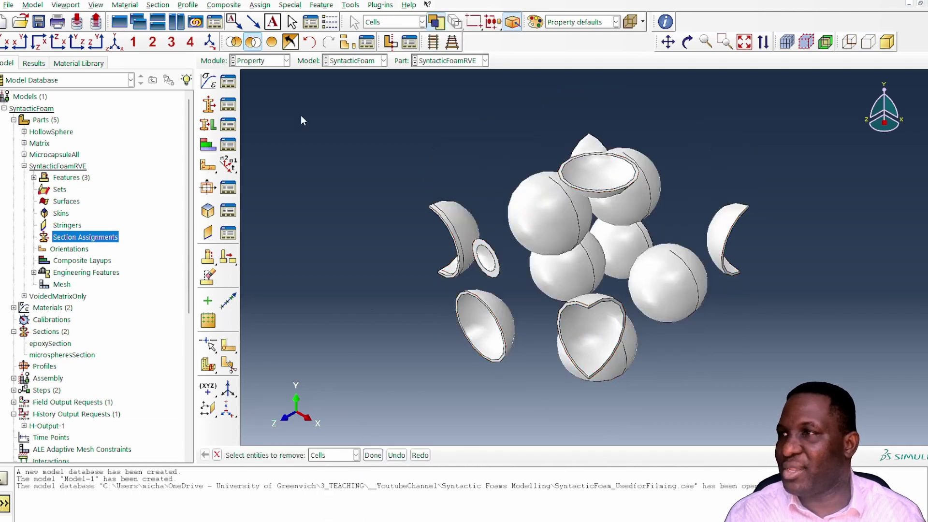
click(255, 44)
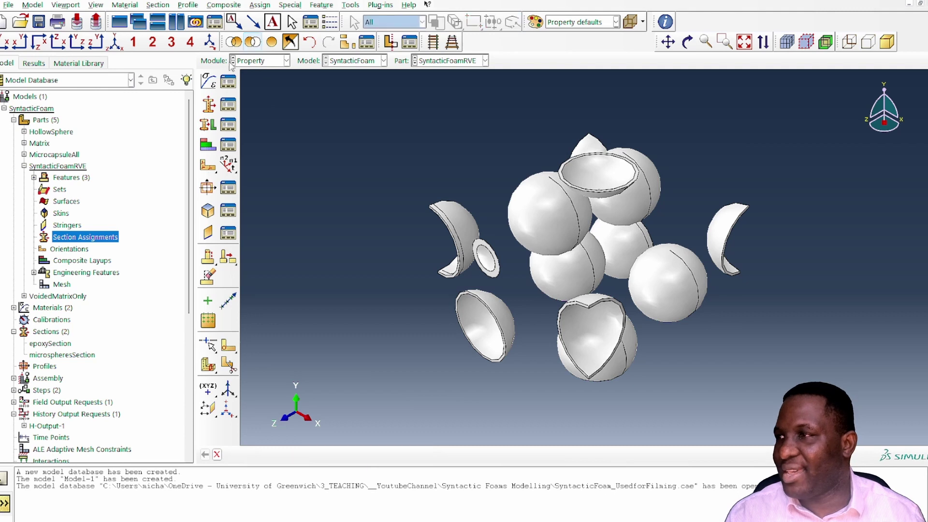
- Assign microspheresSection to all displayed microsphere cells of SyntacticFoamRVE without creating a set
double_click(97, 240)
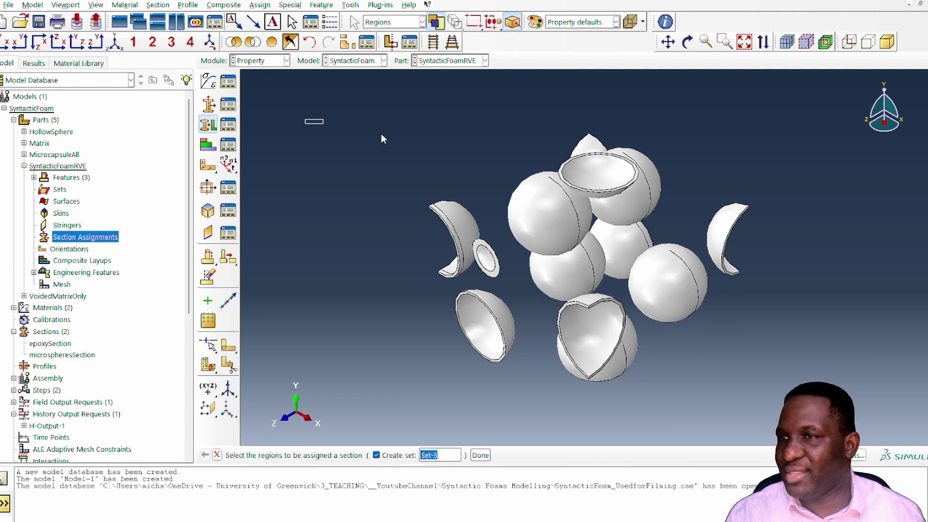
drag(382, 139, 647, 381)
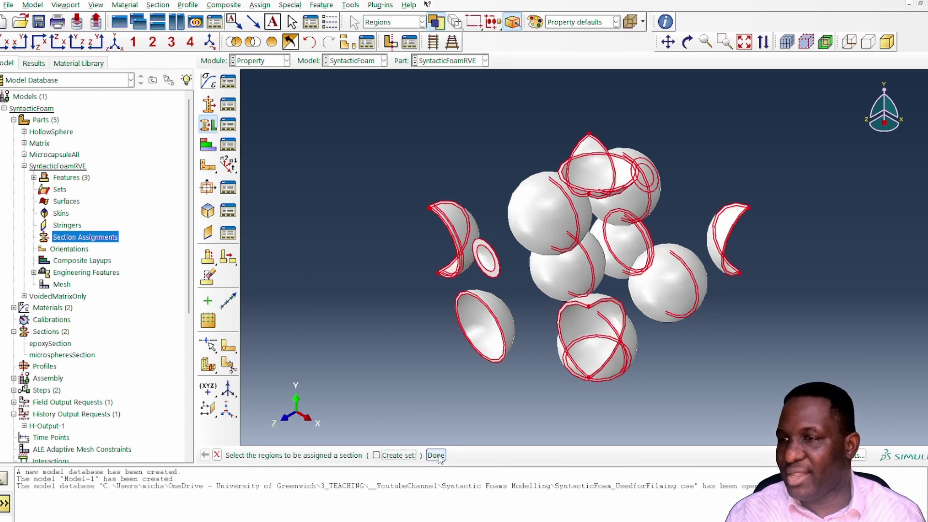
click(480, 455)
click(570, 143)
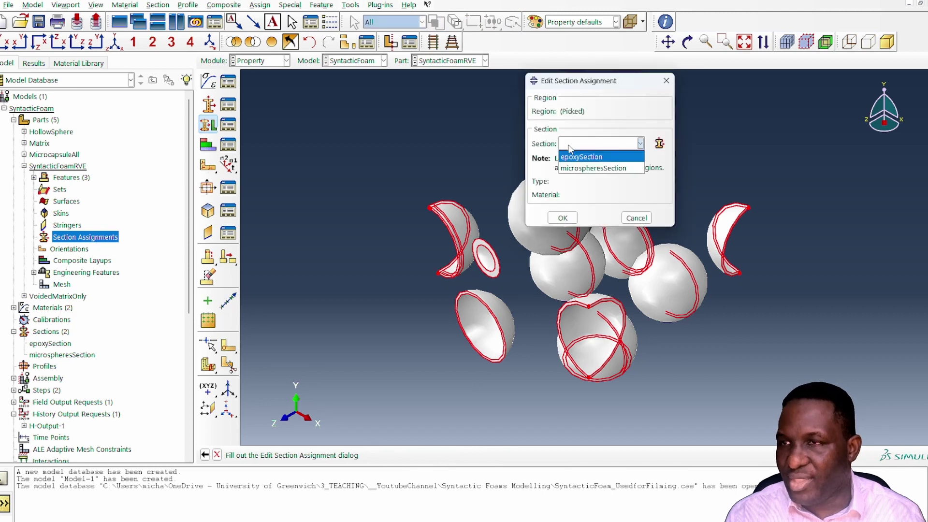
click(585, 168)
click(563, 218)
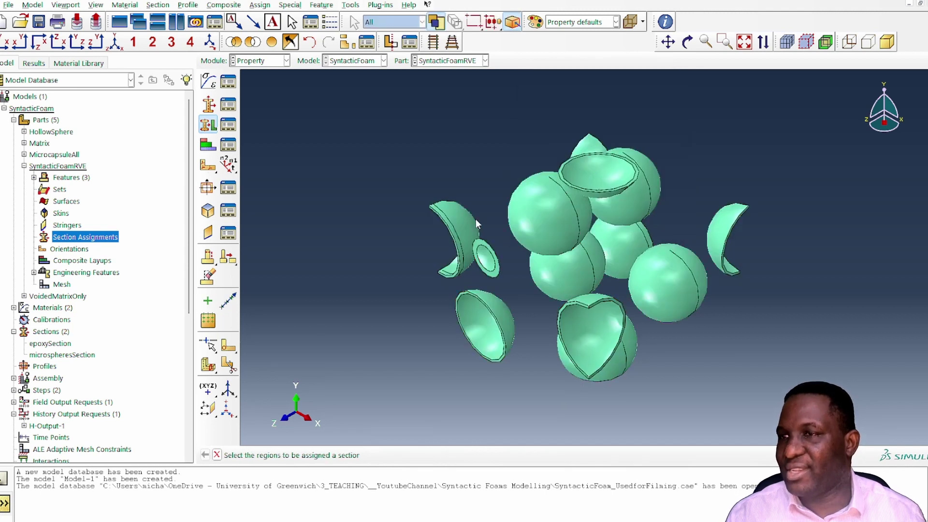
- Swap the display to show only the voided matrix cube and assign epoxySection to it
click(292, 43)
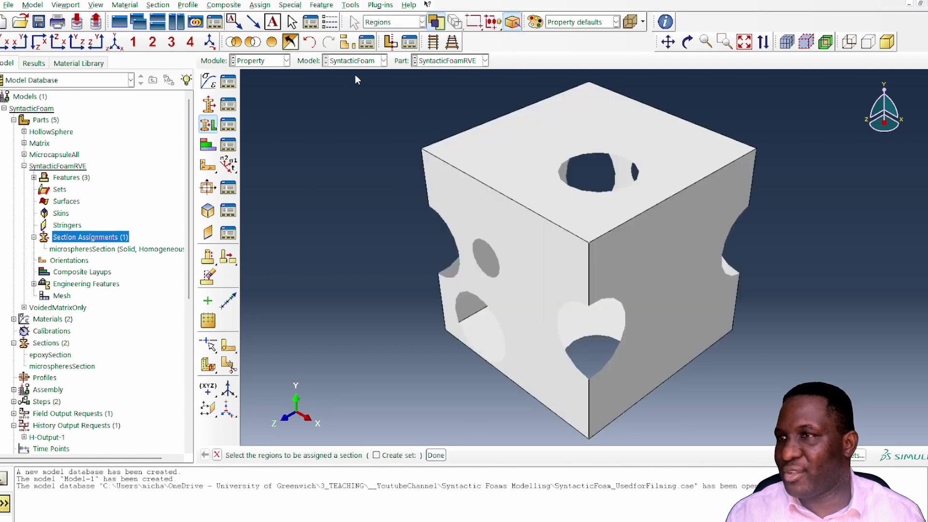
drag(371, 80, 887, 444)
click(436, 454)
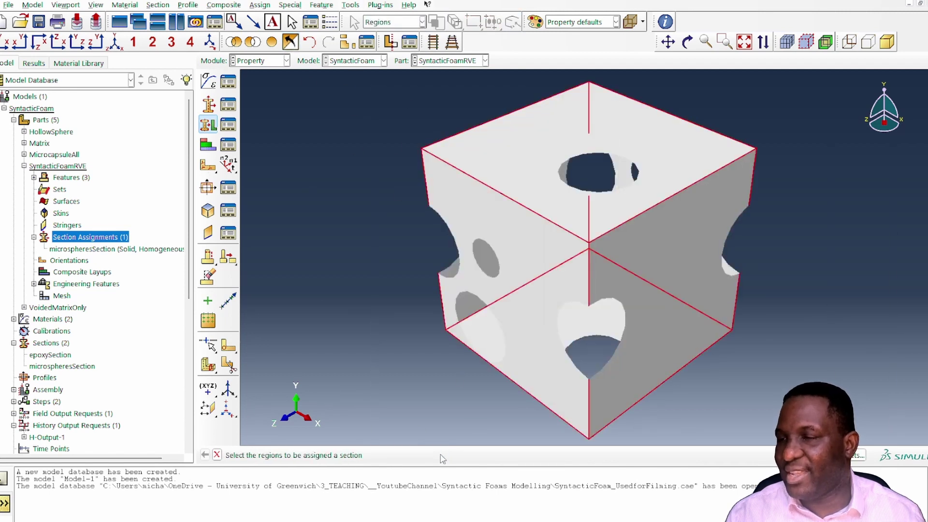
click(584, 145)
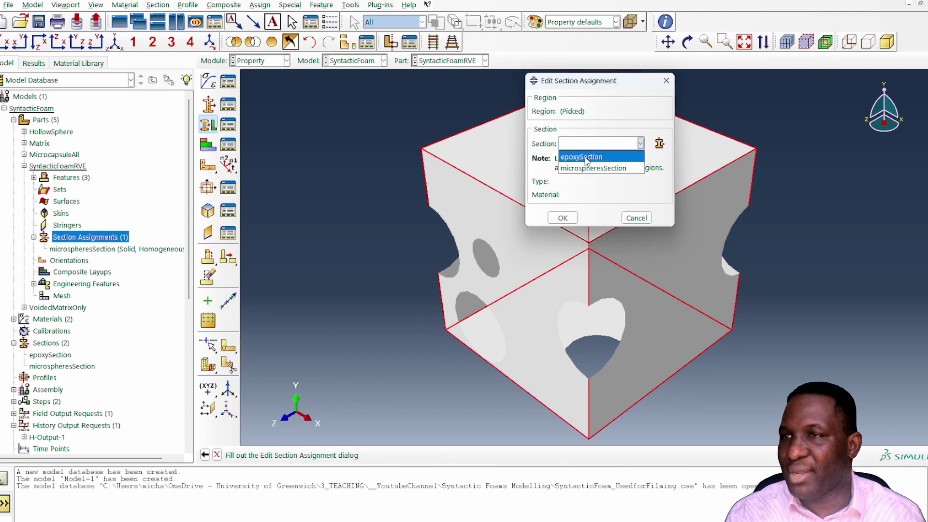
click(587, 157)
click(563, 218)
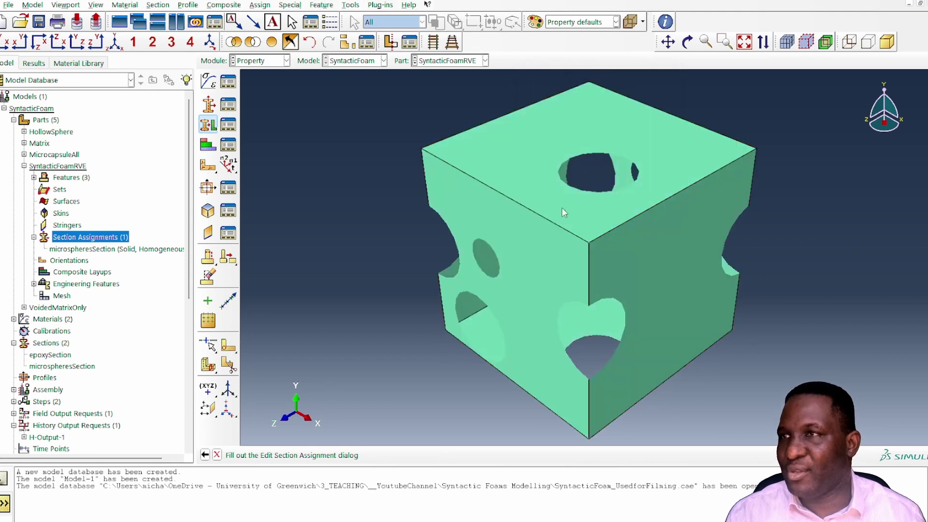
- Restore the display of the whole SyntacticFoamRVE part and colour-code it by materials
click(274, 45)
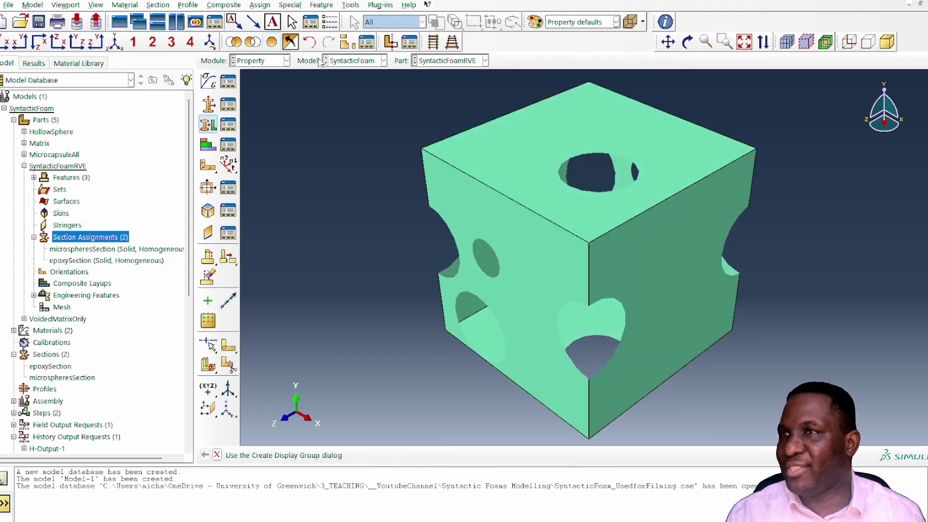
click(576, 21)
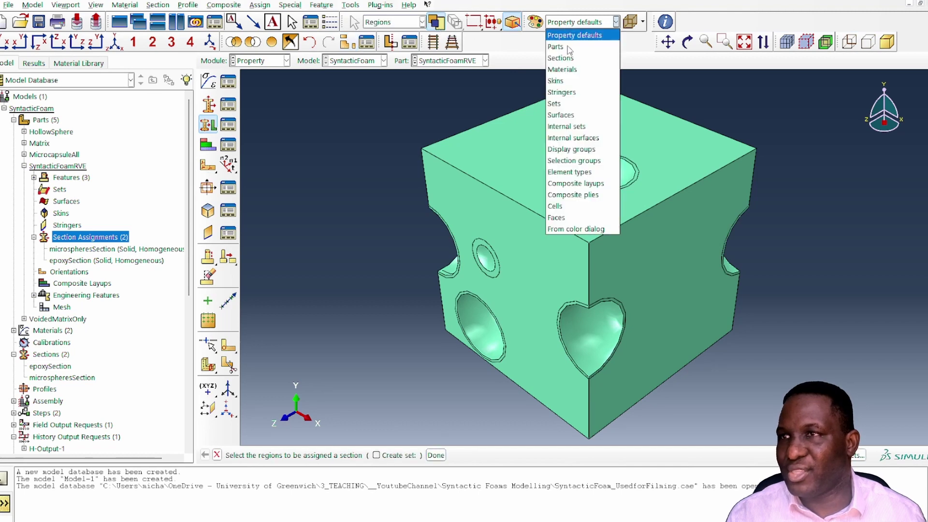
click(571, 68)
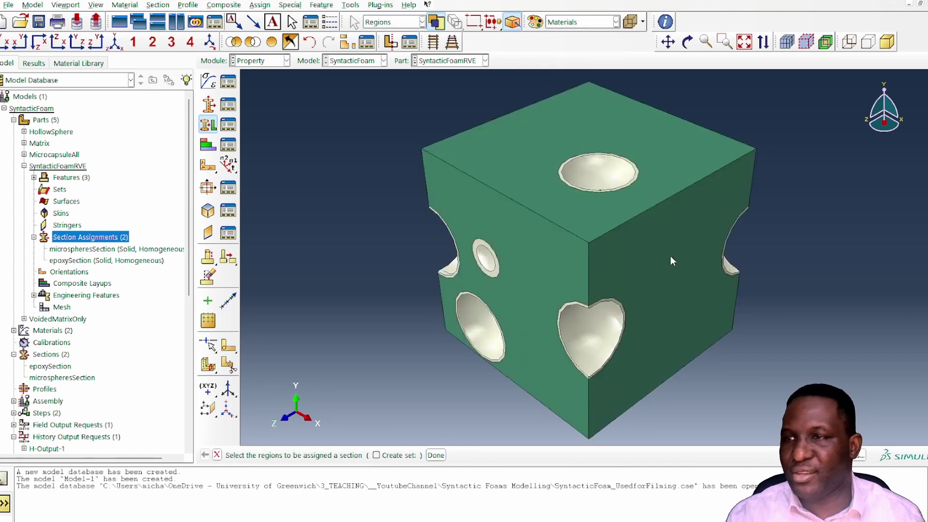
scroll(671, 255, down, 1)
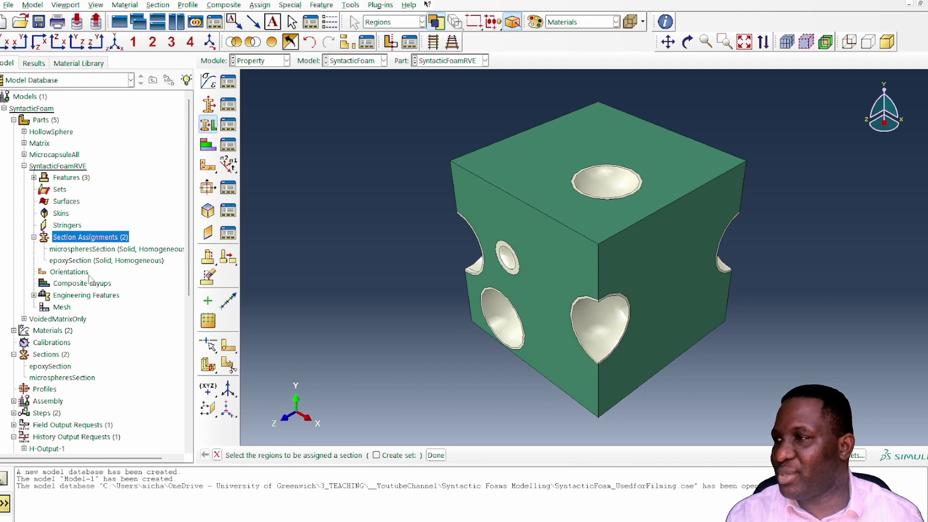
- Seed the SyntacticFoamRVE part for meshing with the default global size and a curvature deviation factor of 0.1
double_click(62, 308)
click(208, 81)
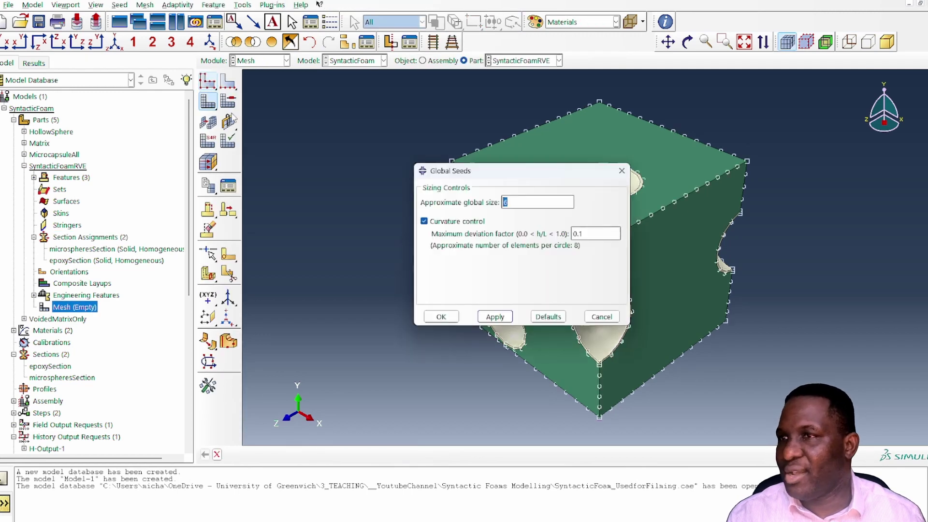
click(441, 317)
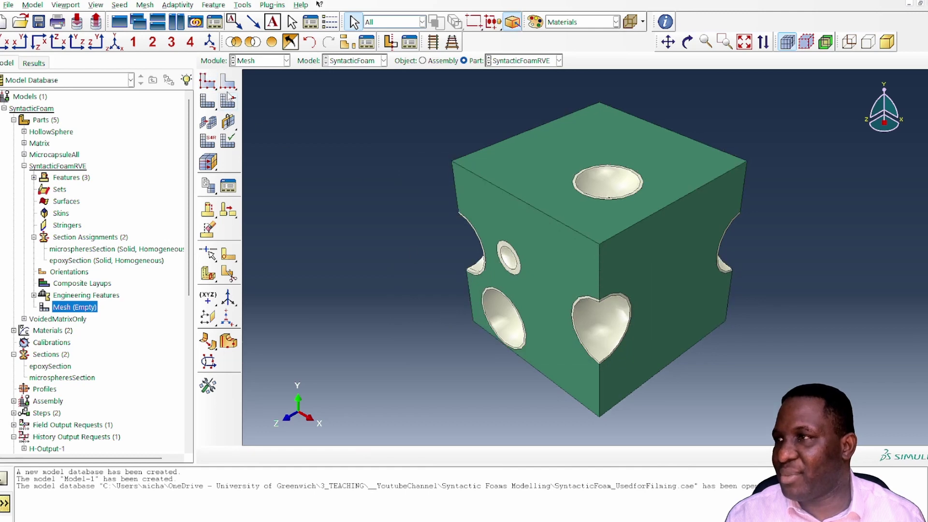
- Assign free tetrahedral mesh controls to all cells of the RVE, keeping the material colours, and mesh the part
click(228, 100)
drag(386, 97, 891, 378)
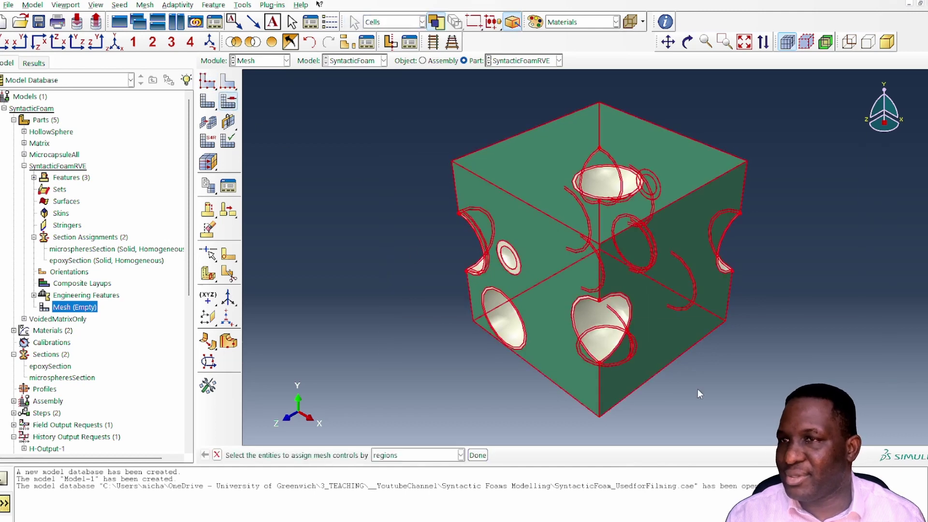
click(486, 457)
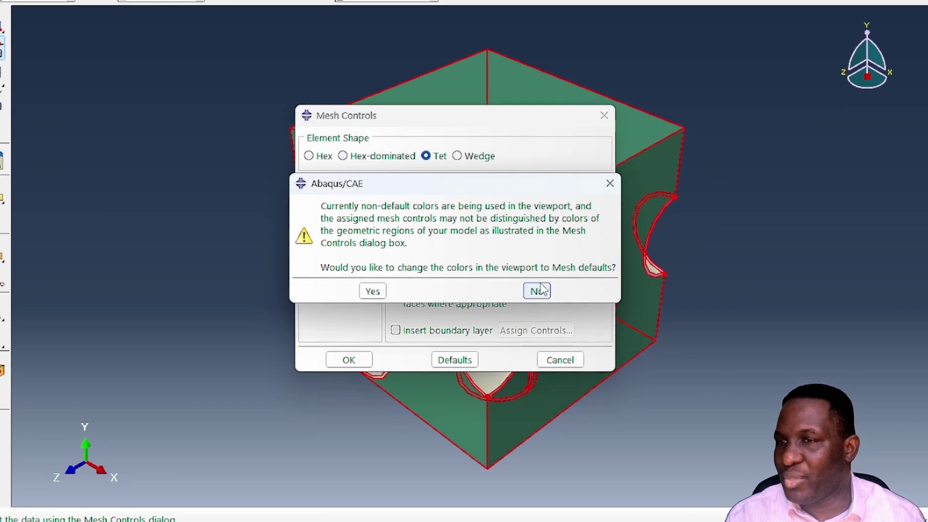
click(541, 291)
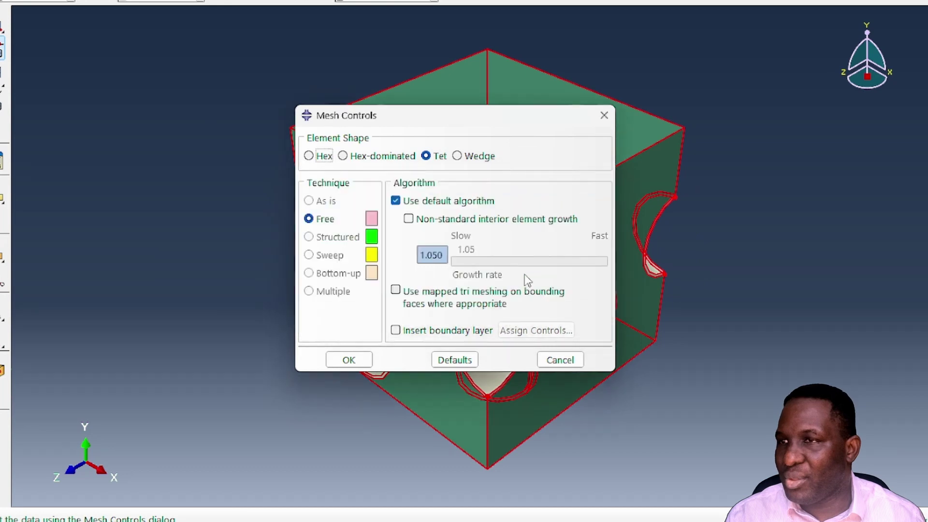
click(350, 361)
click(208, 101)
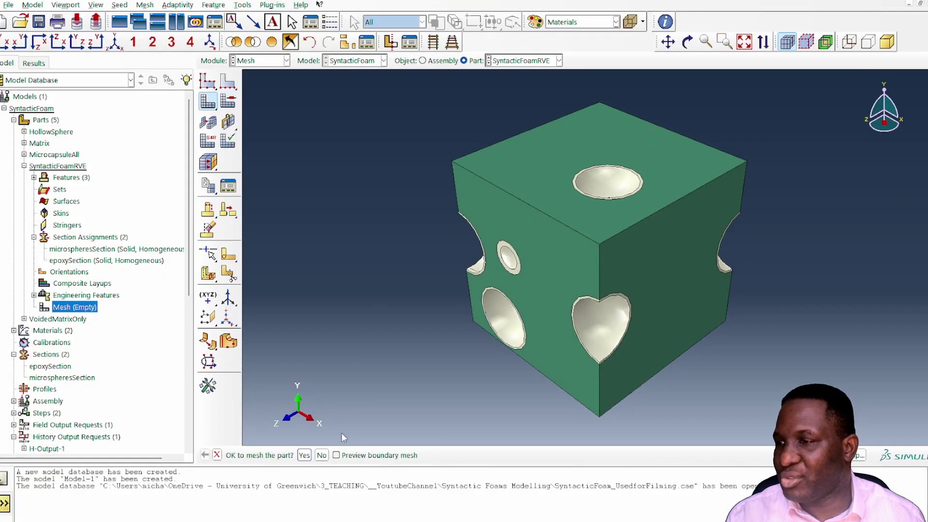
click(304, 456)
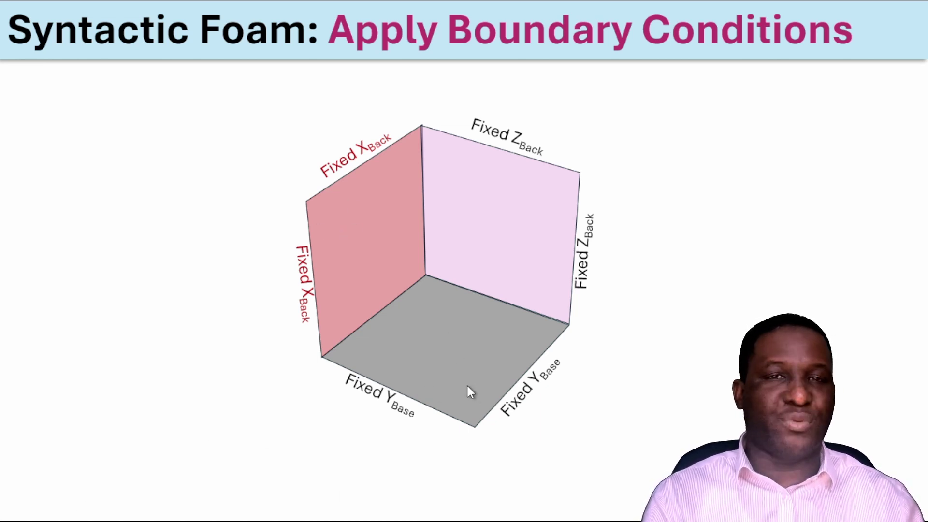
click(538, 210)
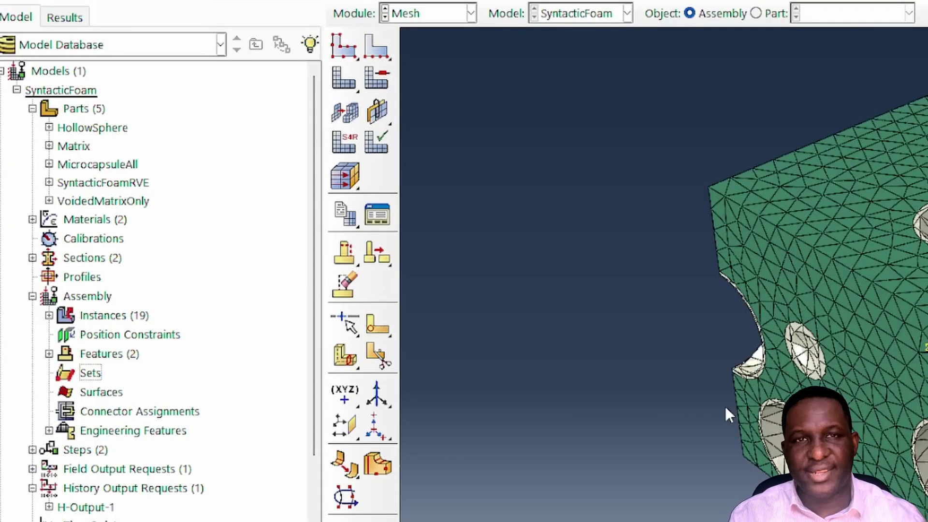
- Start a geometry set named XBack in the assembly
double_click(90, 373)
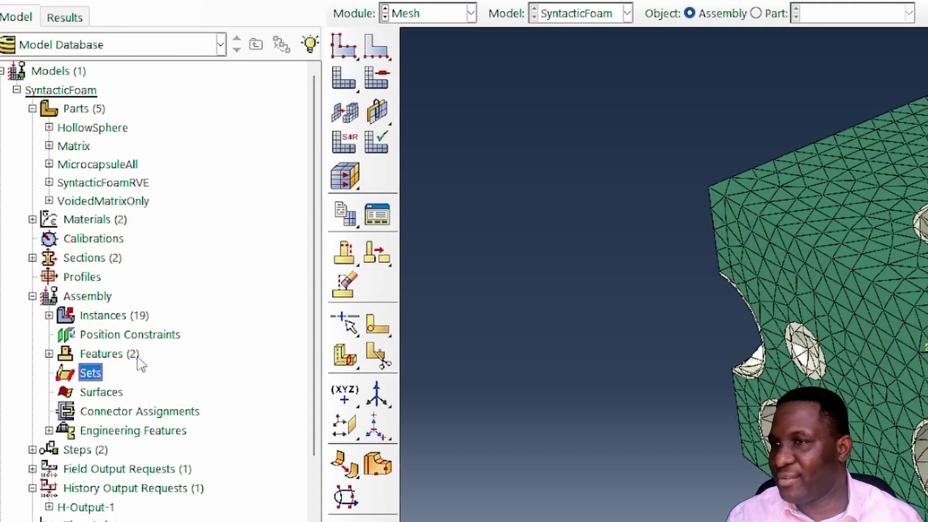
text(X)
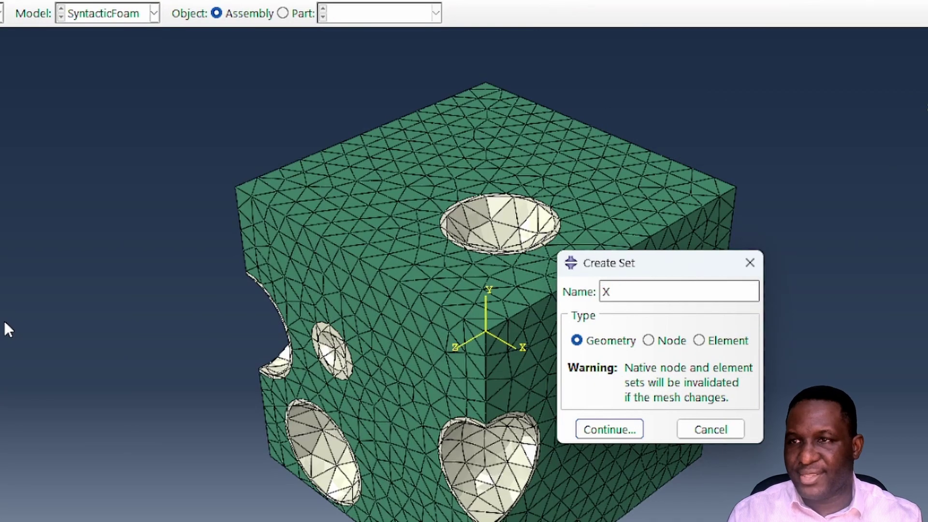
text(Back)
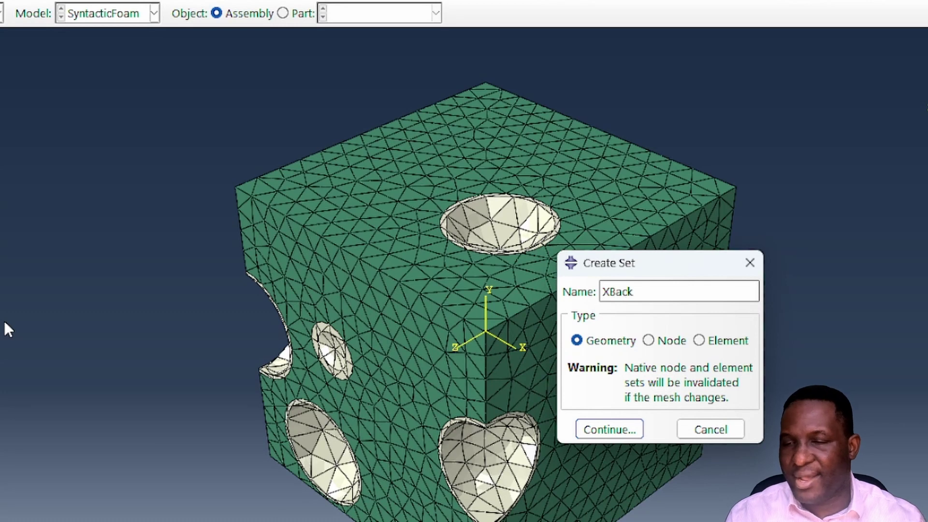
click(619, 431)
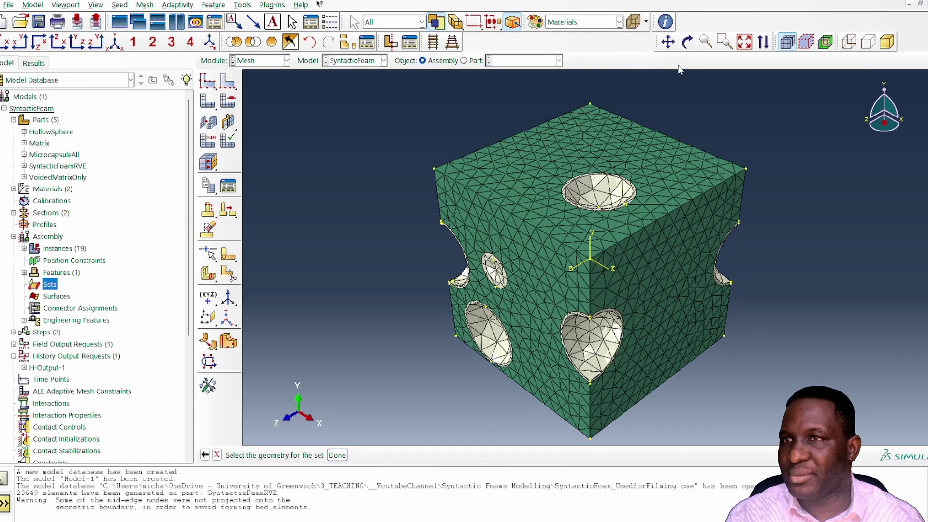
- Assign the cube's rear X face to the XBack set, selecting faces only and by a face angle of 20.0
click(688, 42)
drag(623, 227, 359, 222)
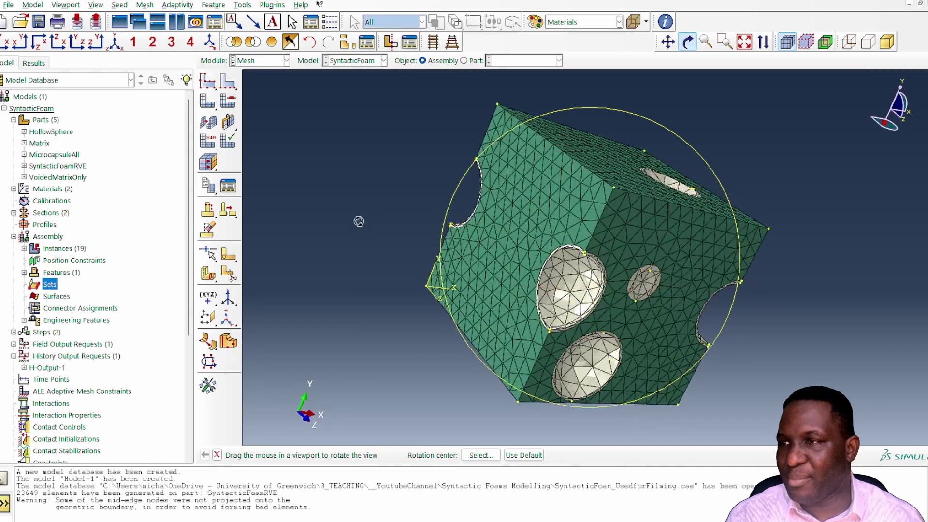
right_click(360, 219)
click(385, 299)
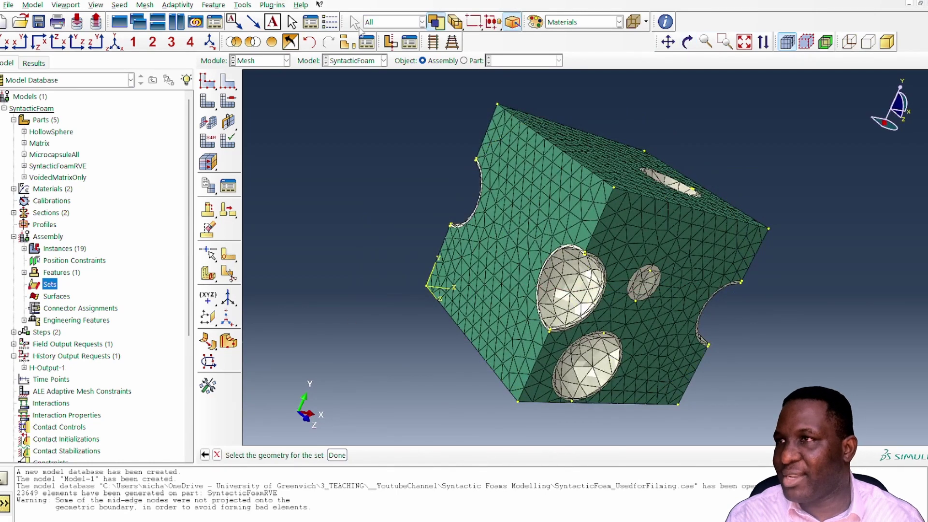
click(383, 23)
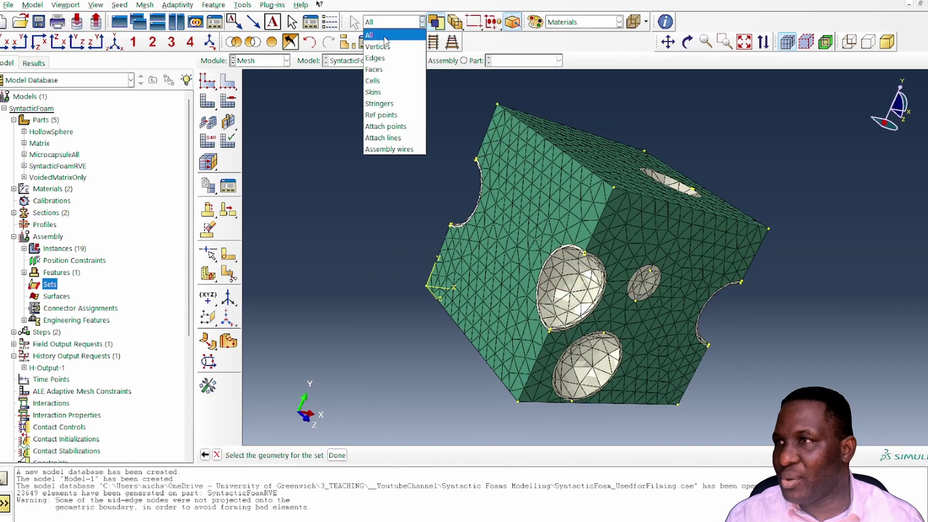
click(385, 69)
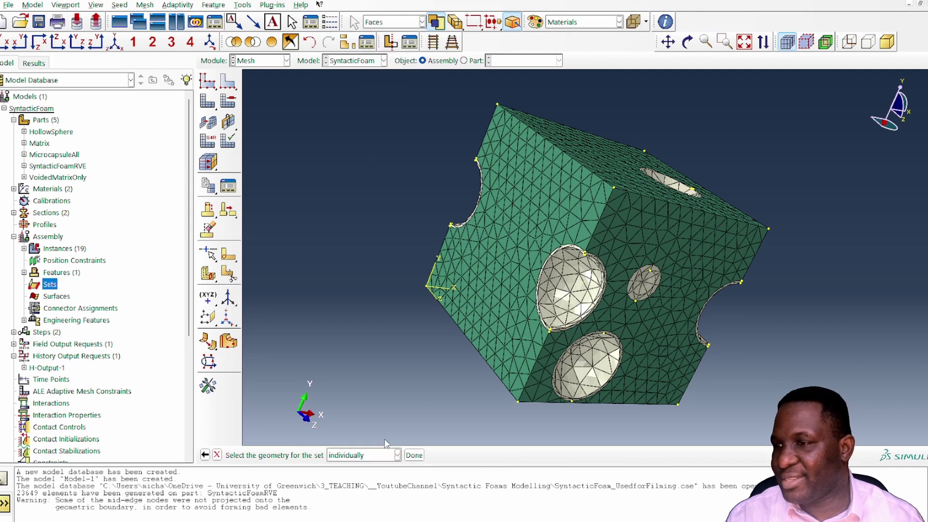
click(375, 454)
click(360, 478)
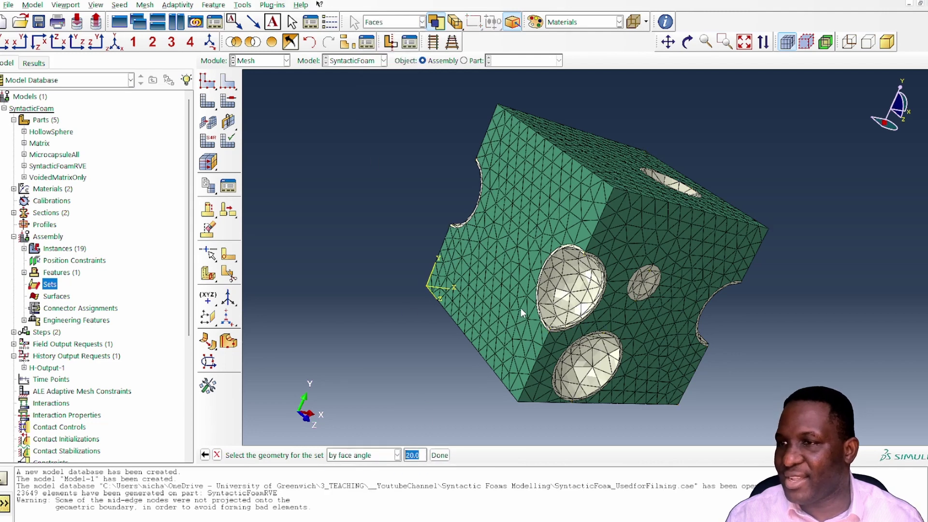
click(518, 308)
click(439, 455)
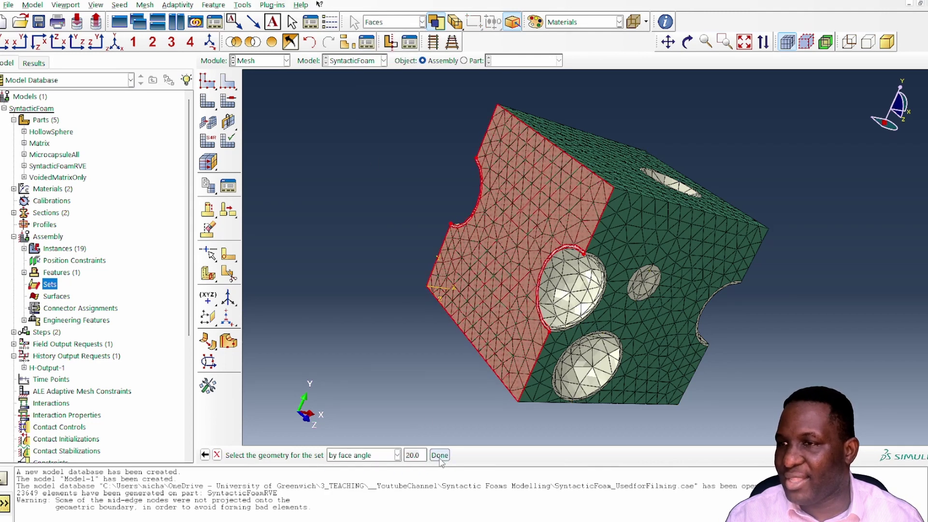
- Create an assembly geometry set named YTop from the cube's upper face
double_click(52, 285)
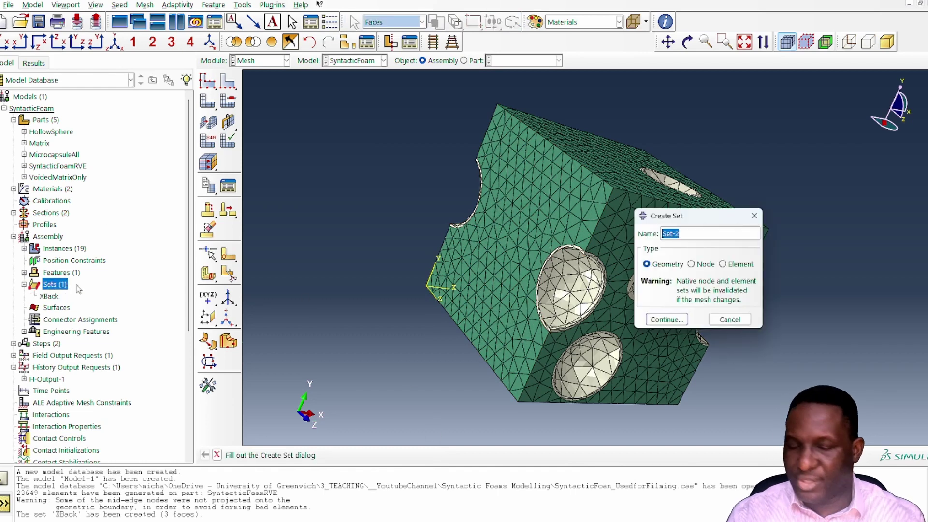
text(YTo)
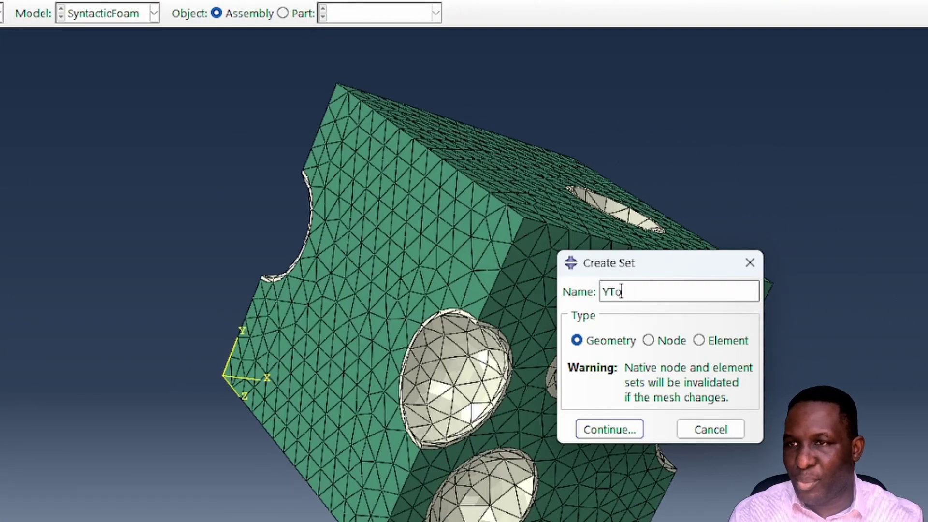
key(Return)
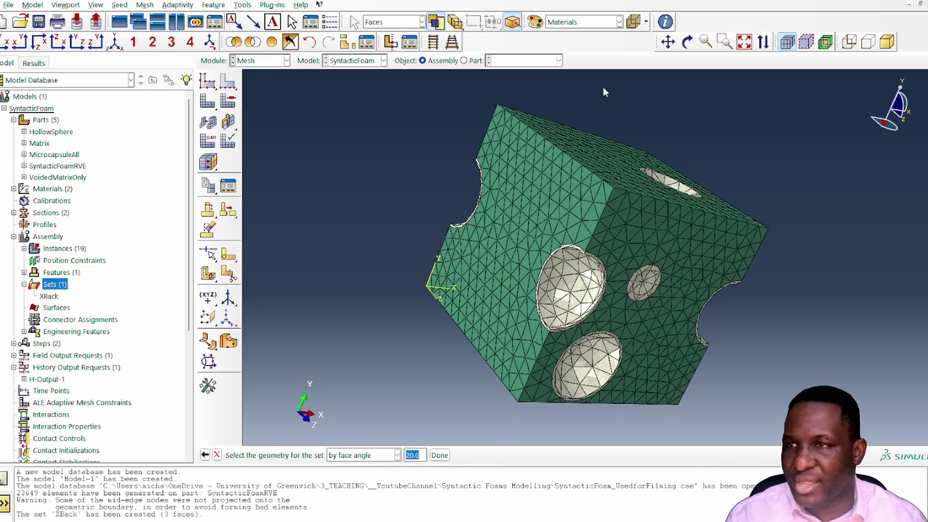
click(599, 150)
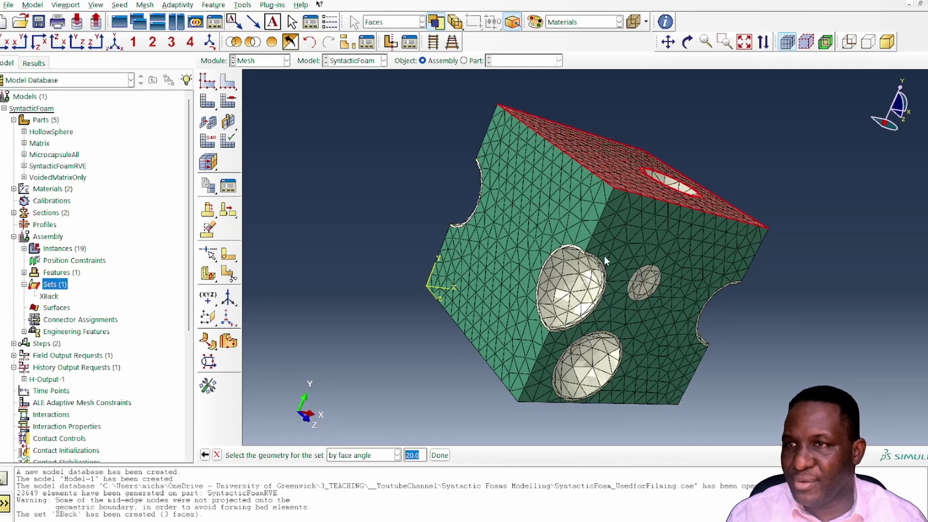
click(440, 456)
- Create an assembly geometry set named ZFront from the cube's front Z face
double_click(54, 285)
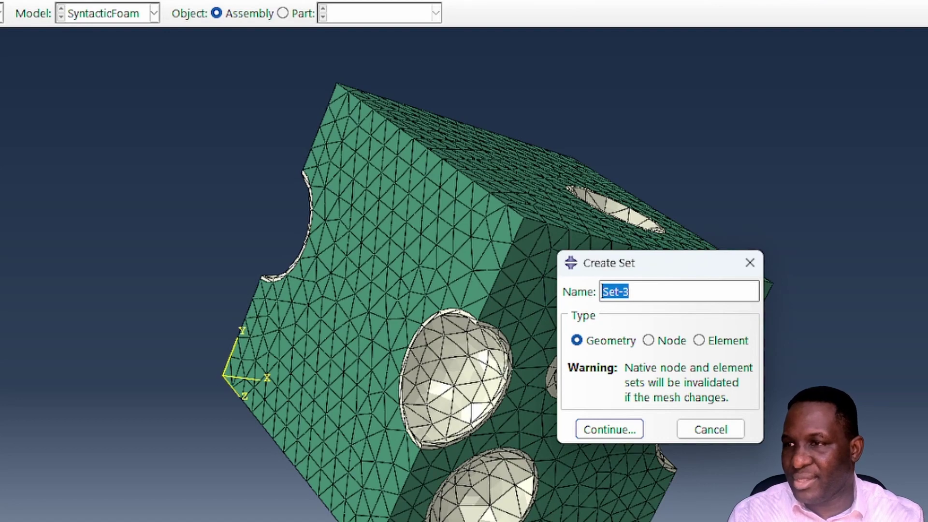
text(ZFron)
key(Return)
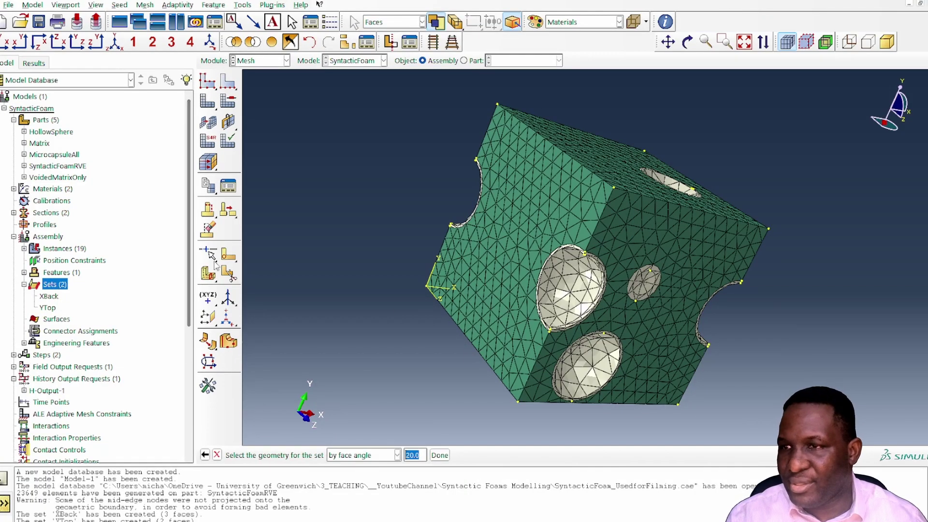
click(660, 335)
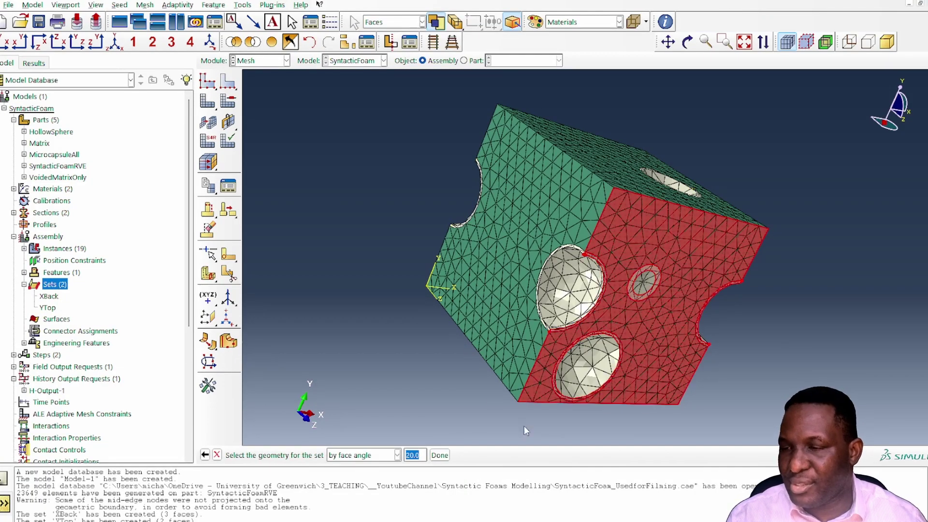
click(440, 455)
- Create an assembly geometry set named XFront from the cube's front X face, opposite XBack
click(689, 41)
drag(668, 197, 383, 220)
right_click(382, 221)
click(419, 302)
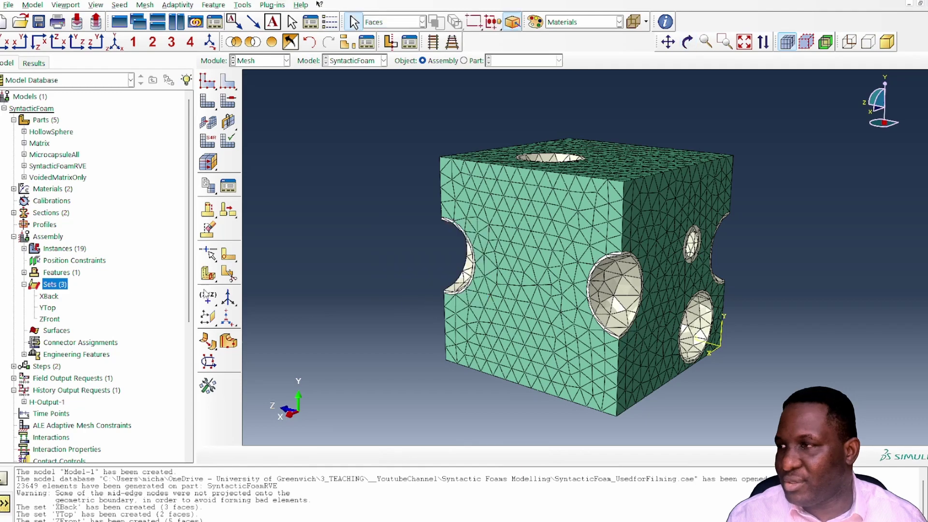
double_click(61, 286)
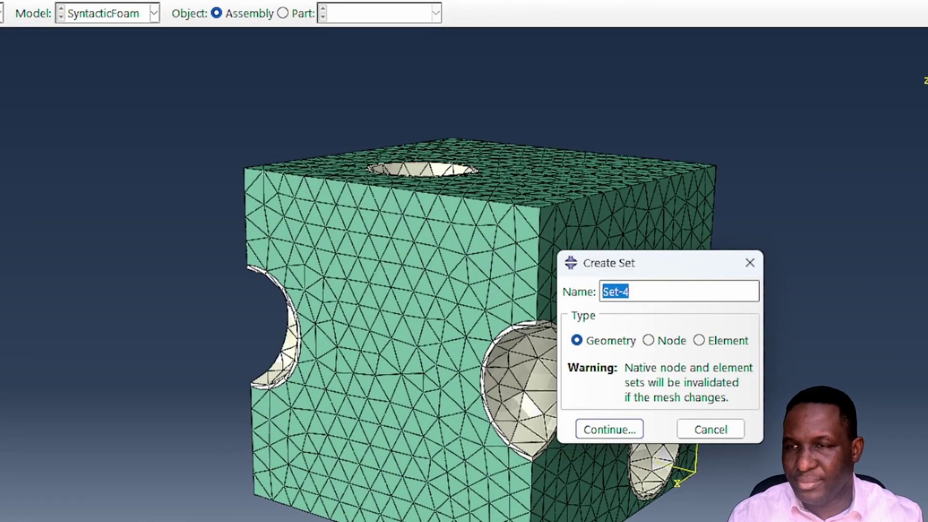
text(XFro)
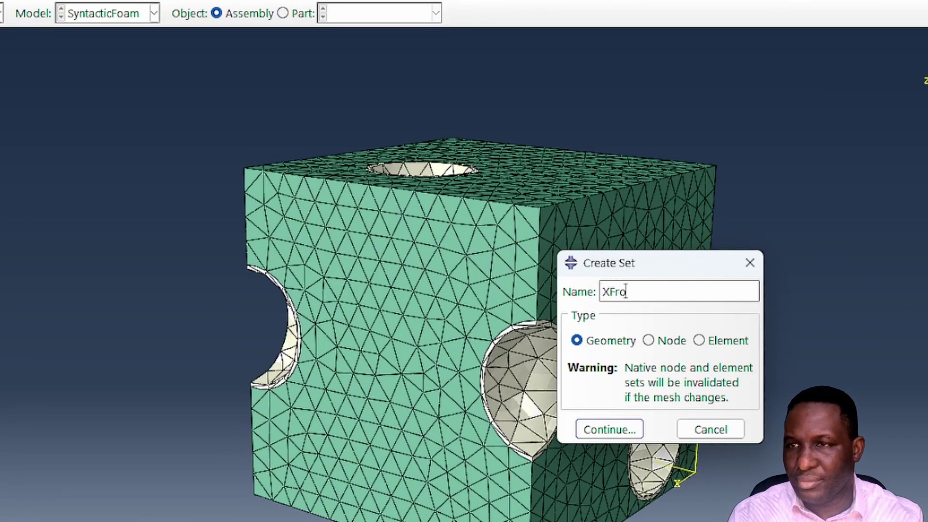
text(nt)
key(Return)
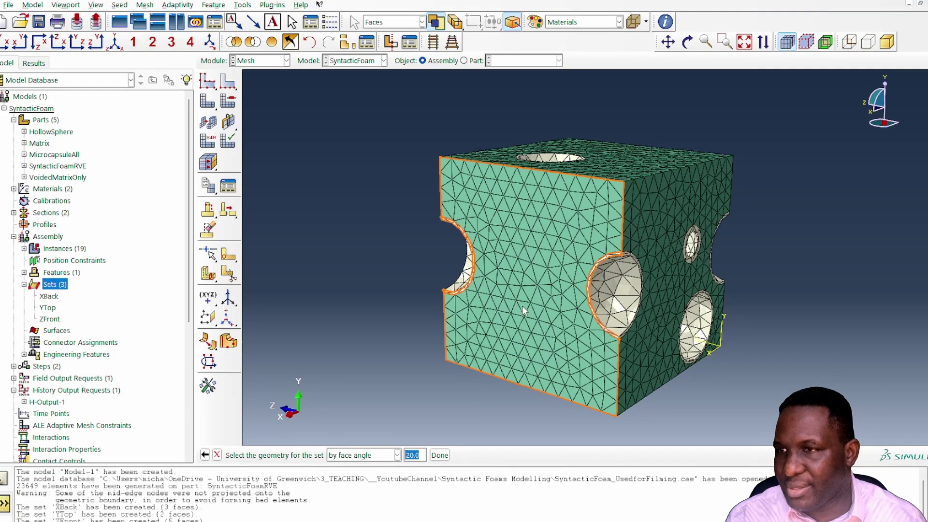
click(522, 306)
click(439, 454)
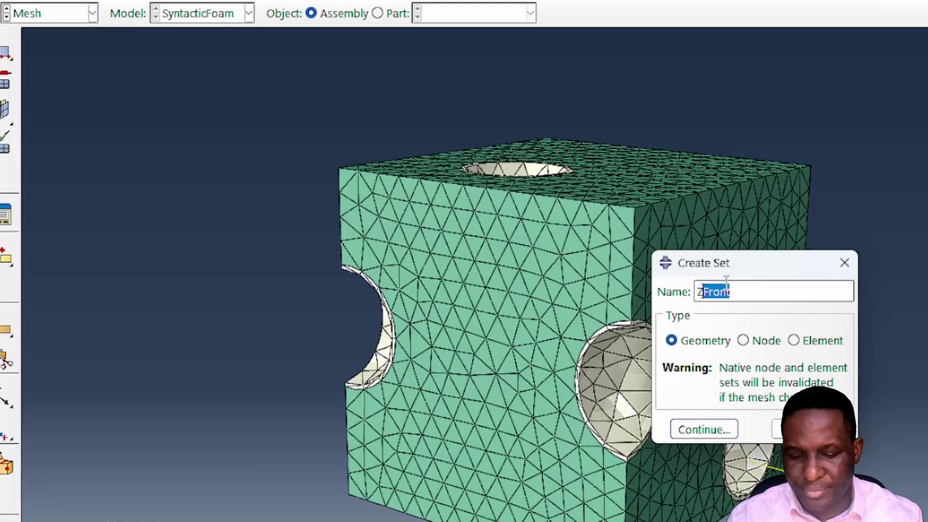
- Create an assembly geometry set named ZBack from the cube's rear Z face, opposite ZFront
text(ZBack)
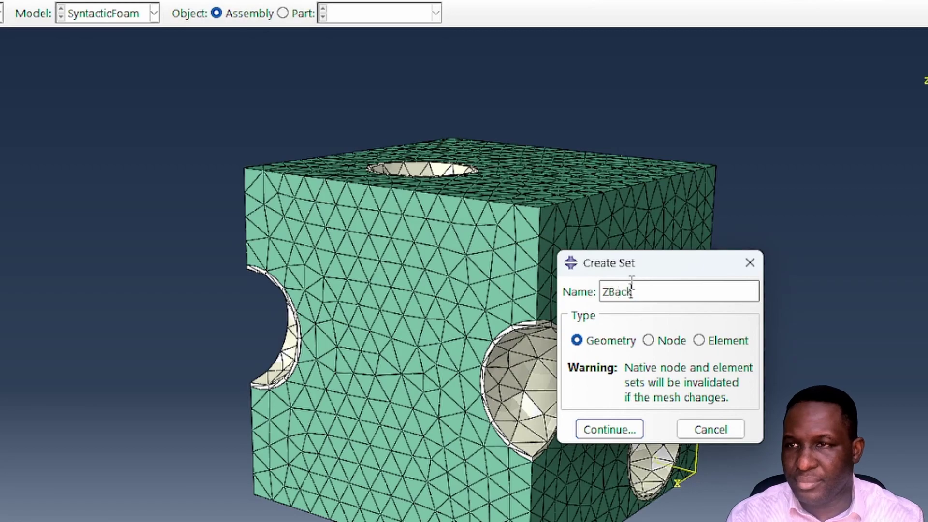
key(Return)
click(676, 294)
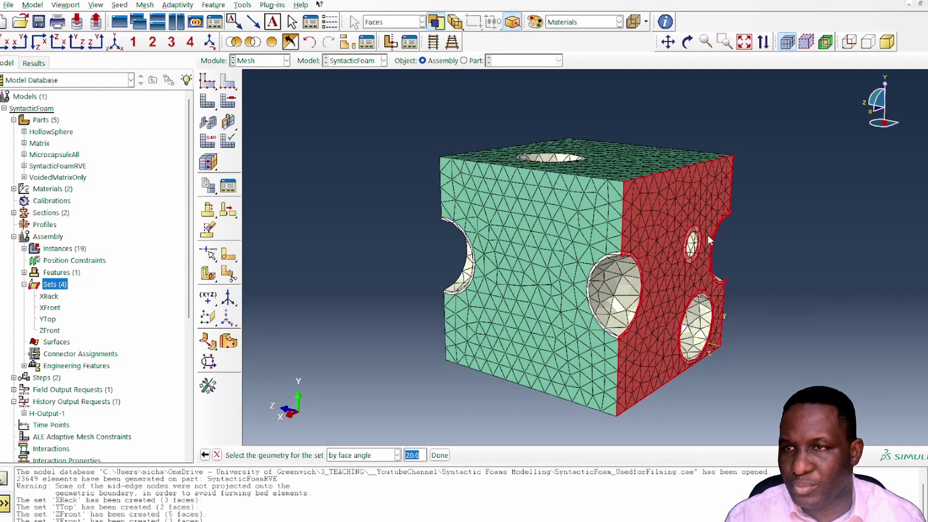
click(440, 455)
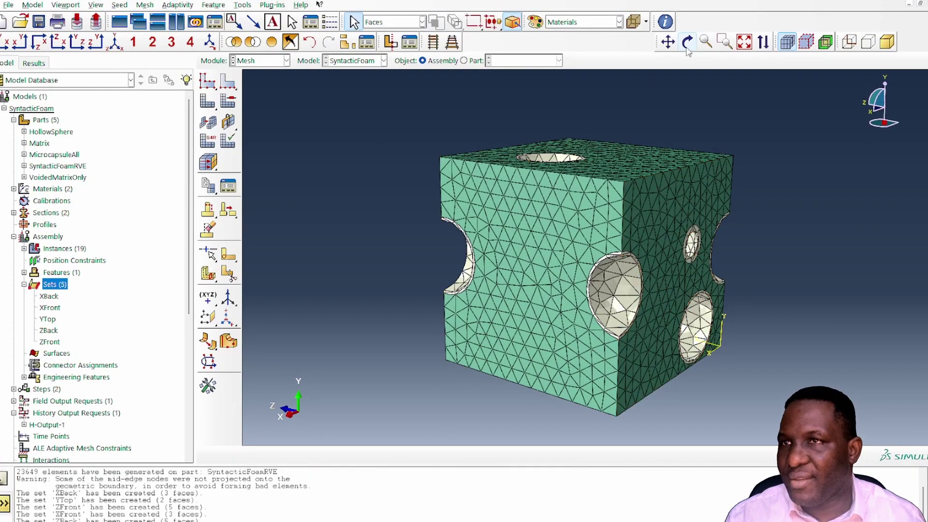
- Create an assembly geometry set named YBase from the cube's lower face, opposite YTop
click(687, 41)
drag(581, 266, 532, 193)
right_click(285, 251)
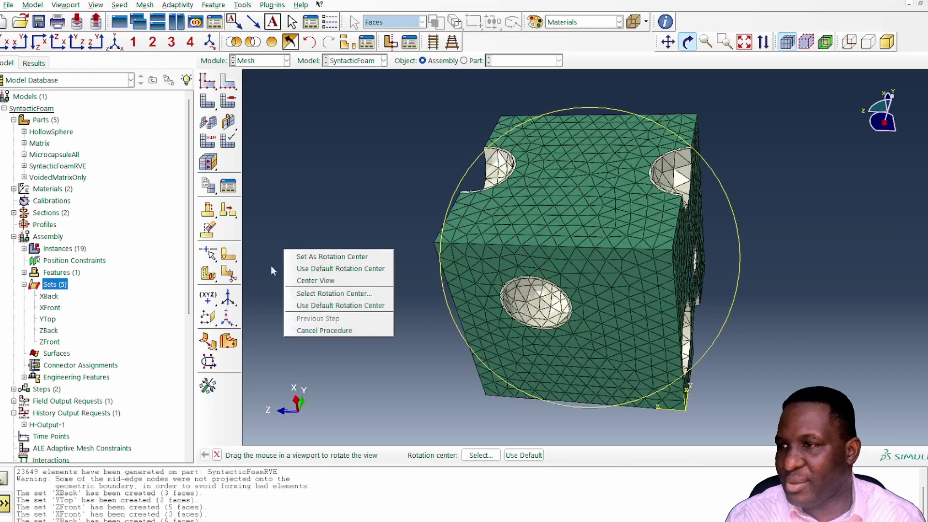
click(348, 330)
double_click(54, 285)
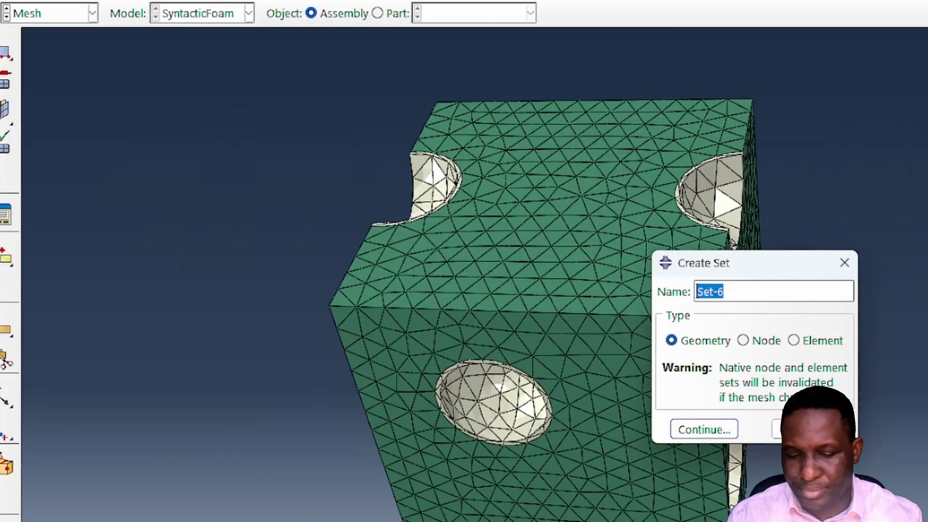
text(YBack)
key(Return)
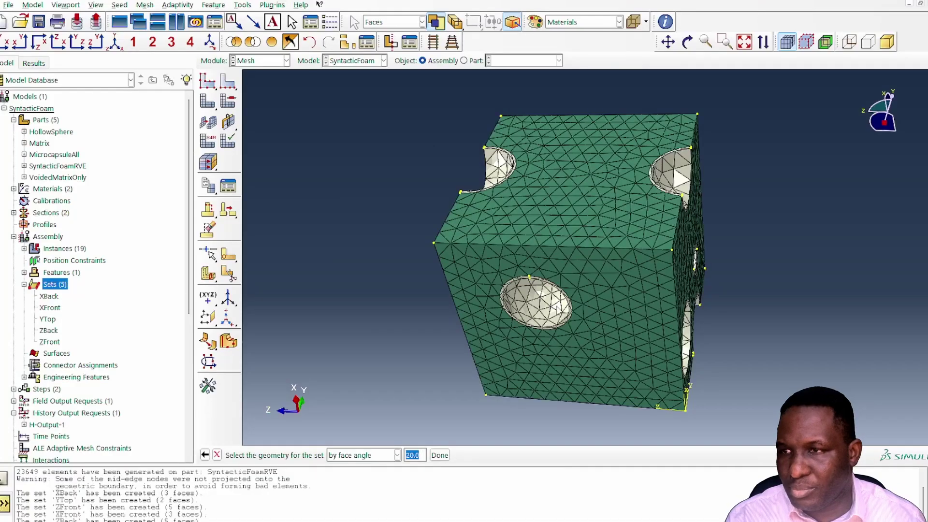
click(531, 389)
click(627, 300)
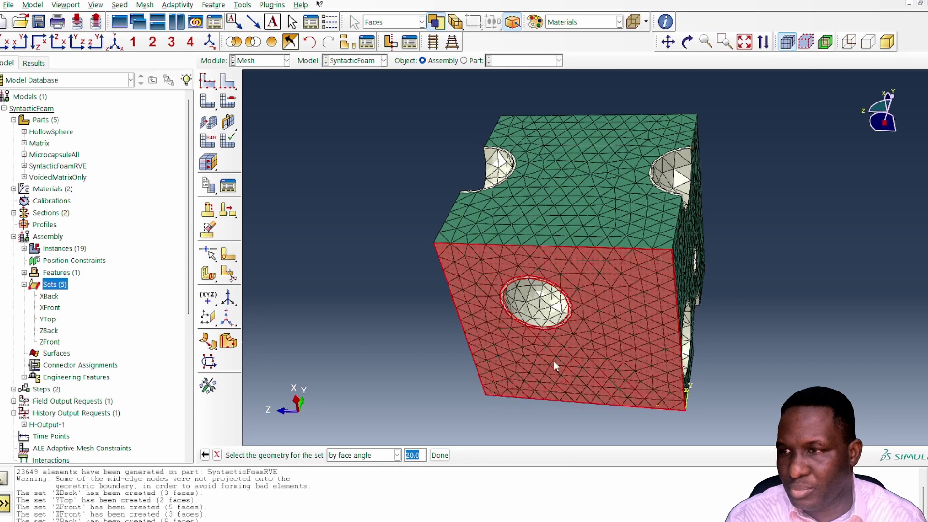
click(440, 455)
- Color-code the assembly by sets and hide the mesh to inspect the face sets on the cube
click(585, 25)
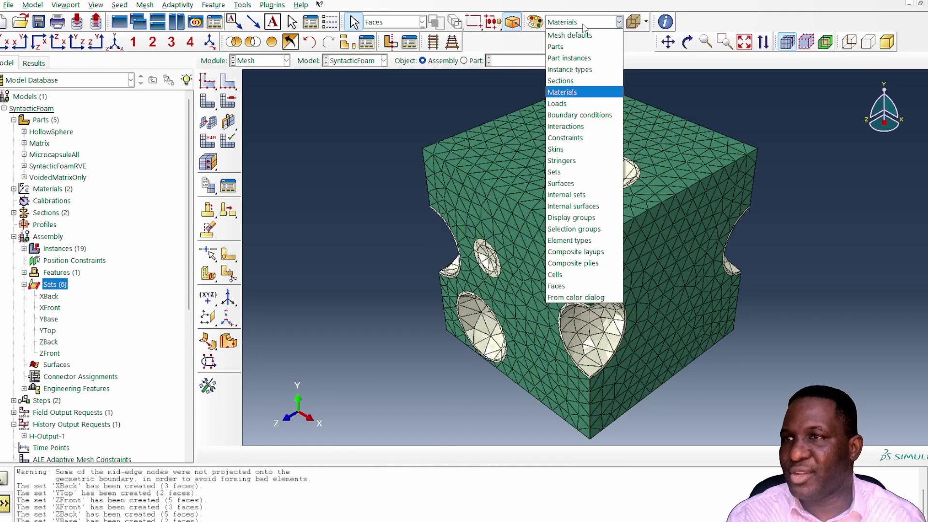
click(586, 174)
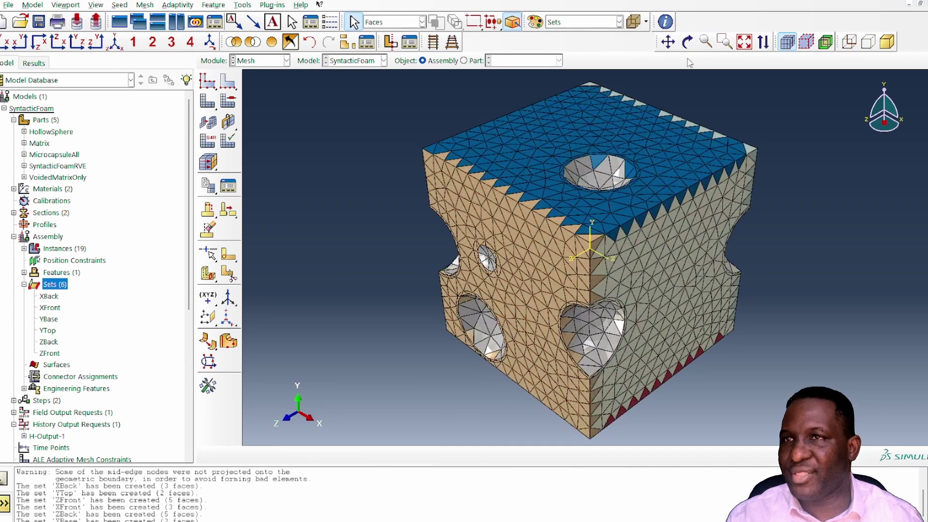
click(787, 42)
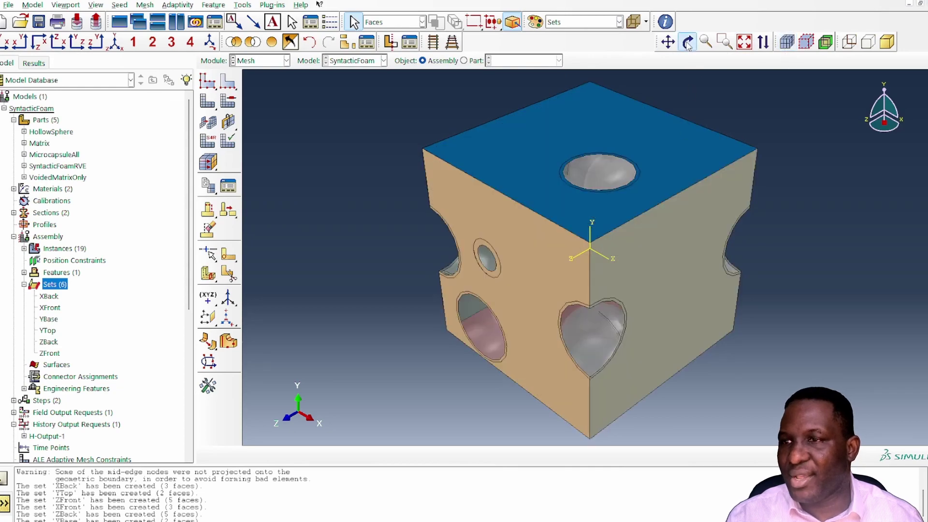
click(687, 42)
drag(716, 207, 556, 247)
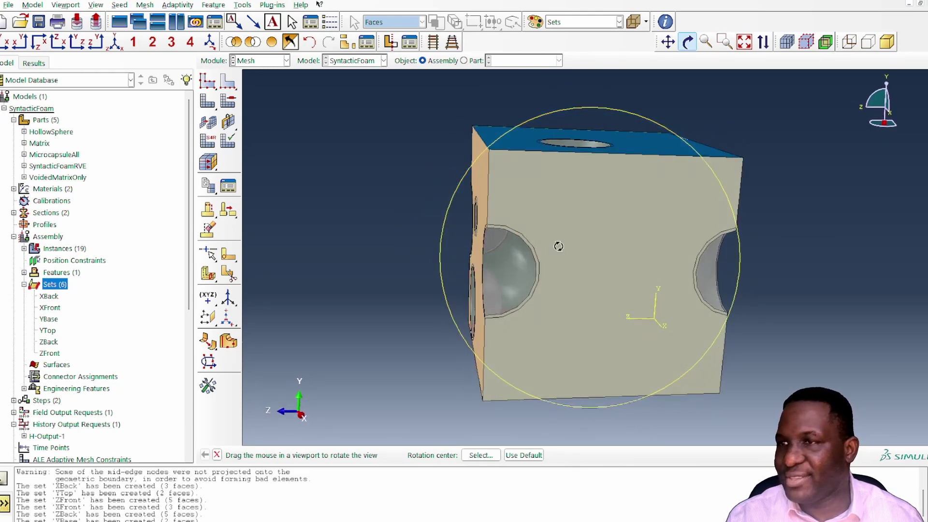
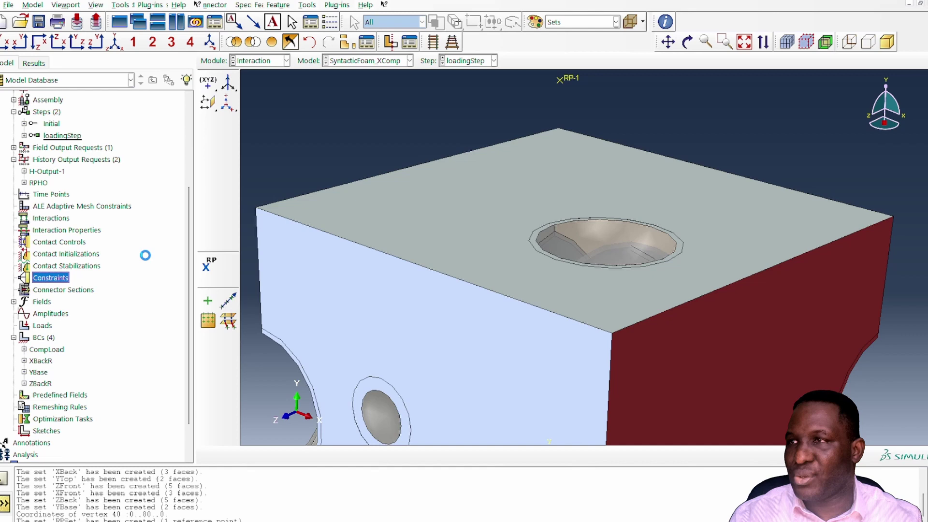
- Create an Equation constraint named Constraint with a first term of coefficient 1, set YTop and DOF 2
text(Constraint)
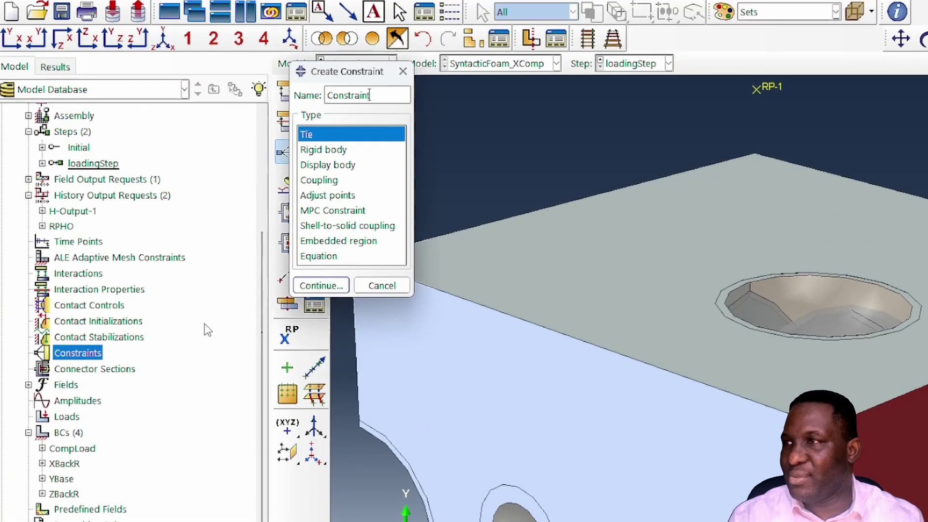
click(332, 258)
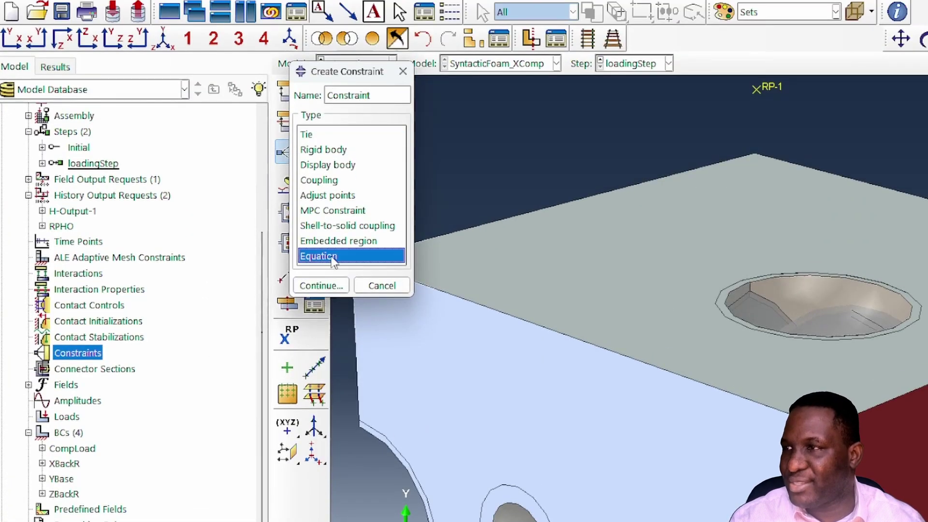
click(328, 289)
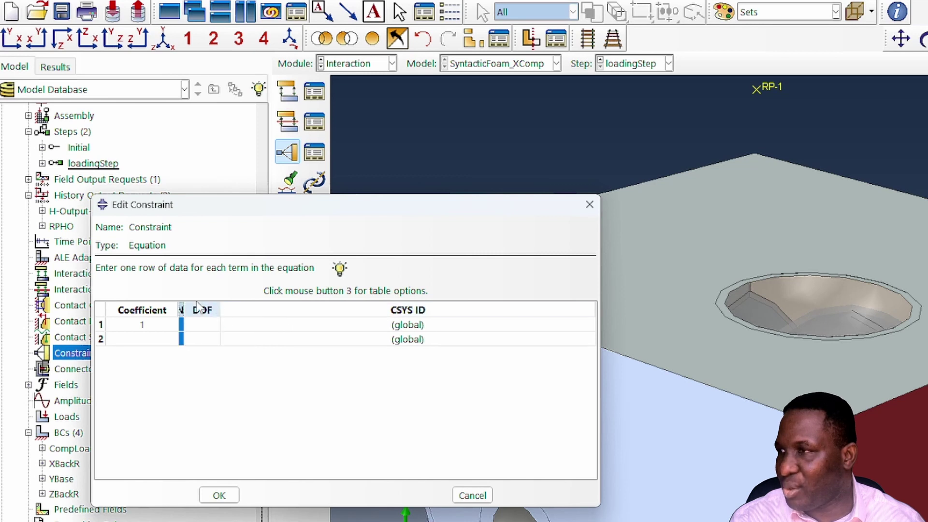
click(286, 326)
scroll(229, 363, down, 1)
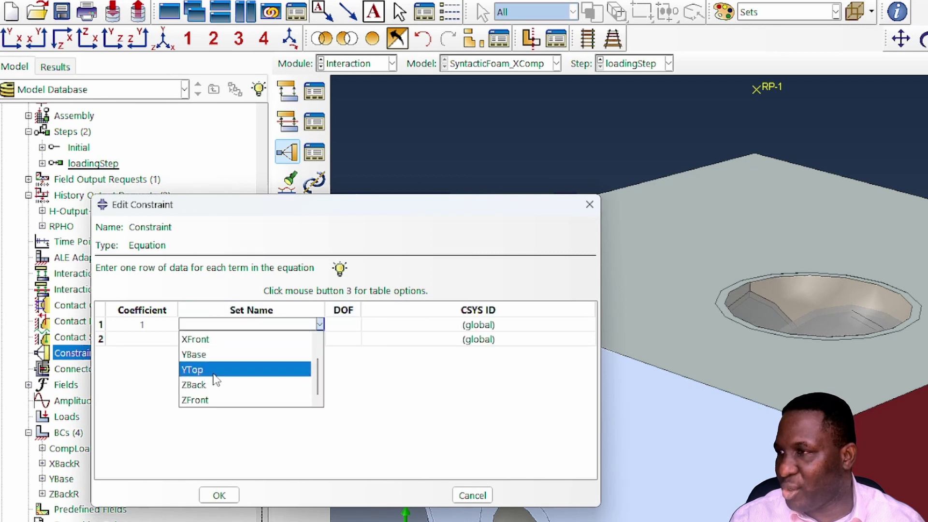
click(220, 370)
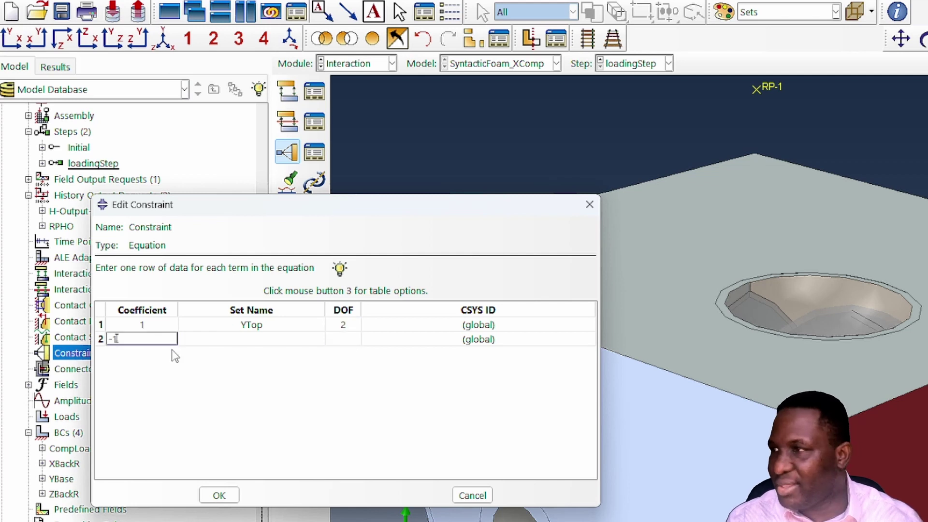
- Complete the equation constraint with a second term of coefficient -1, set RPSet and DOF 2
click(288, 339)
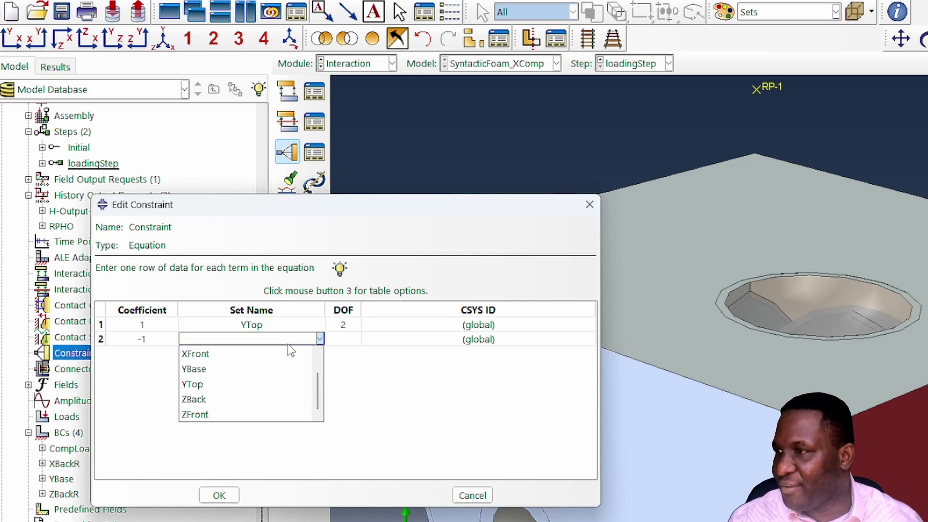
scroll(230, 362, up, 2)
click(227, 355)
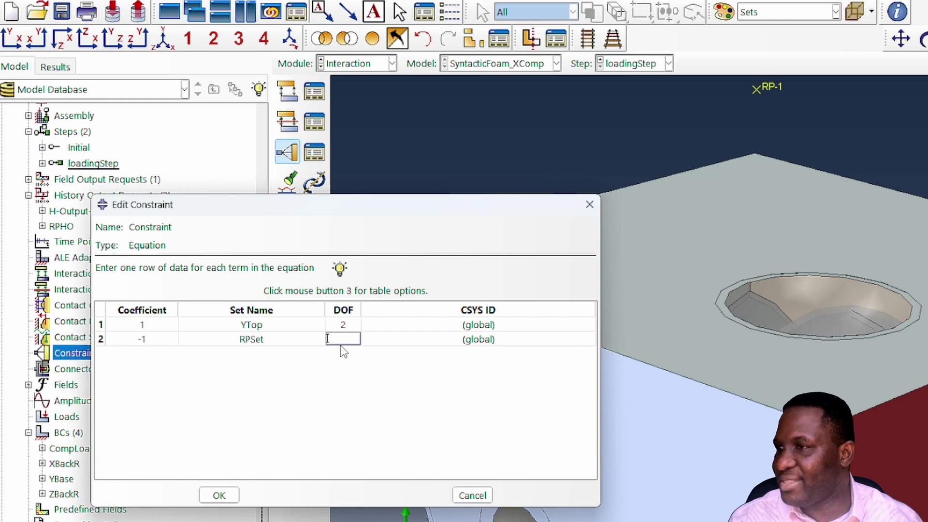
click(217, 496)
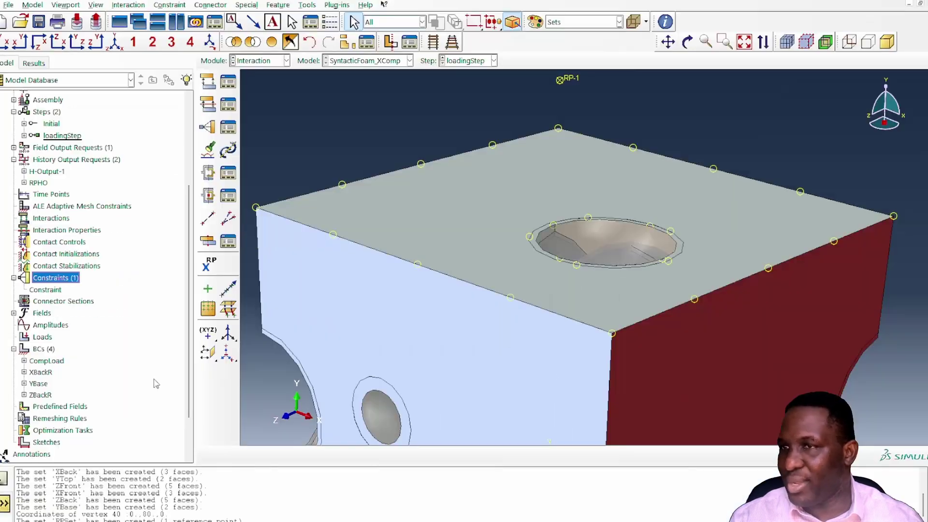
- Copy the SyntacticFoam_XComp model to a new model named SyntacticFoam_YComp
scroll(562, 86, down, 5)
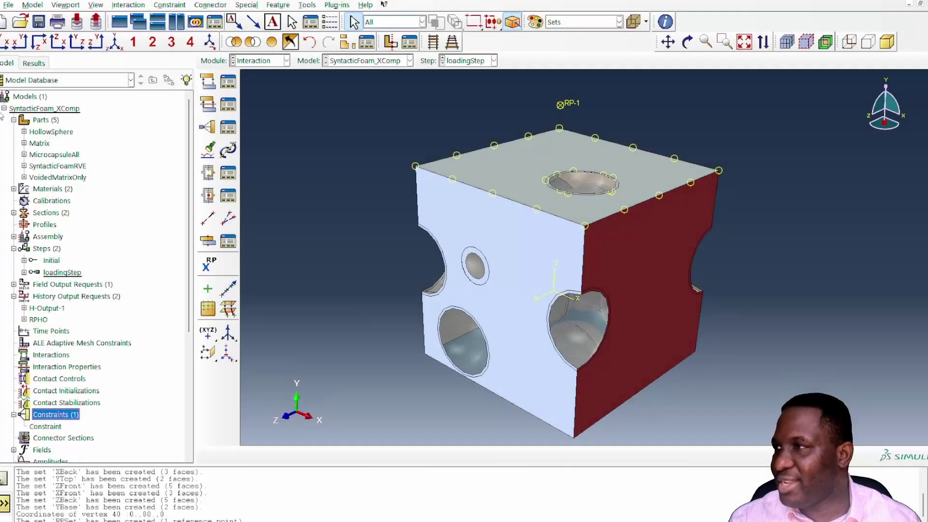
click(3, 108)
right_click(21, 108)
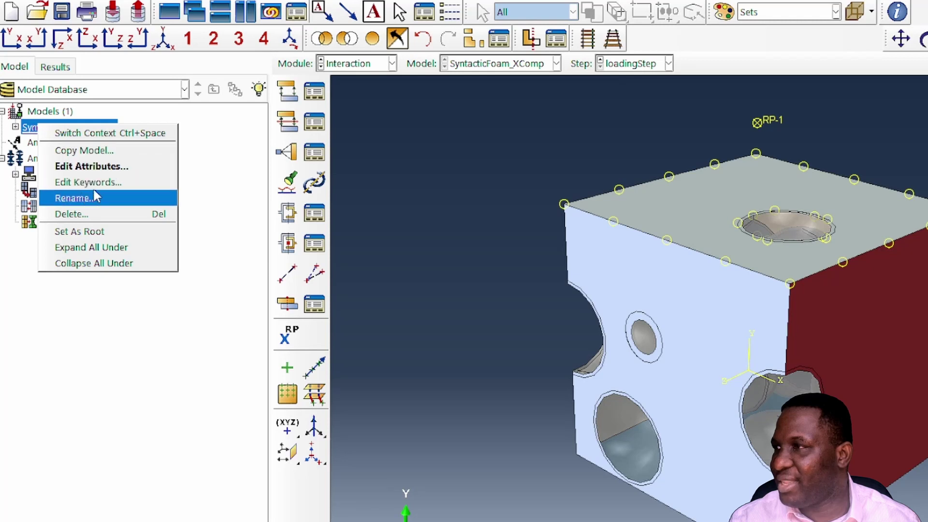
click(145, 150)
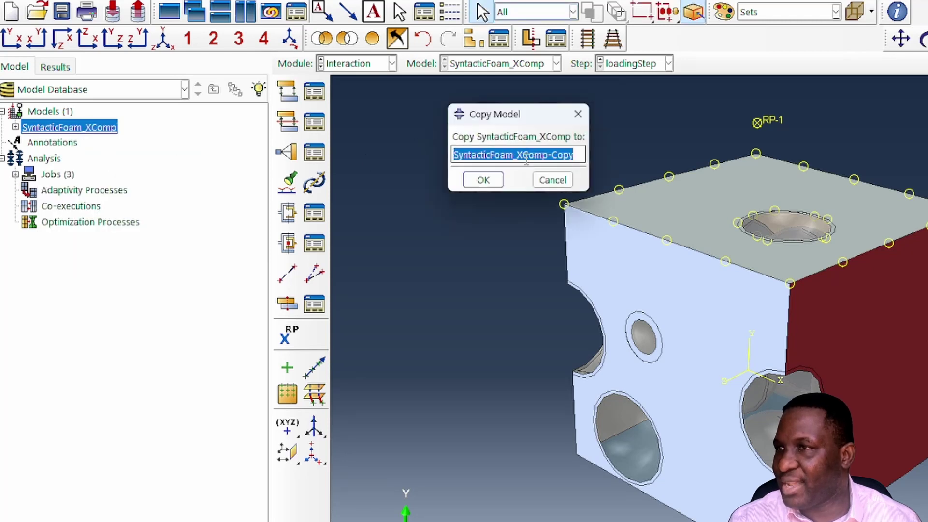
key(Left)
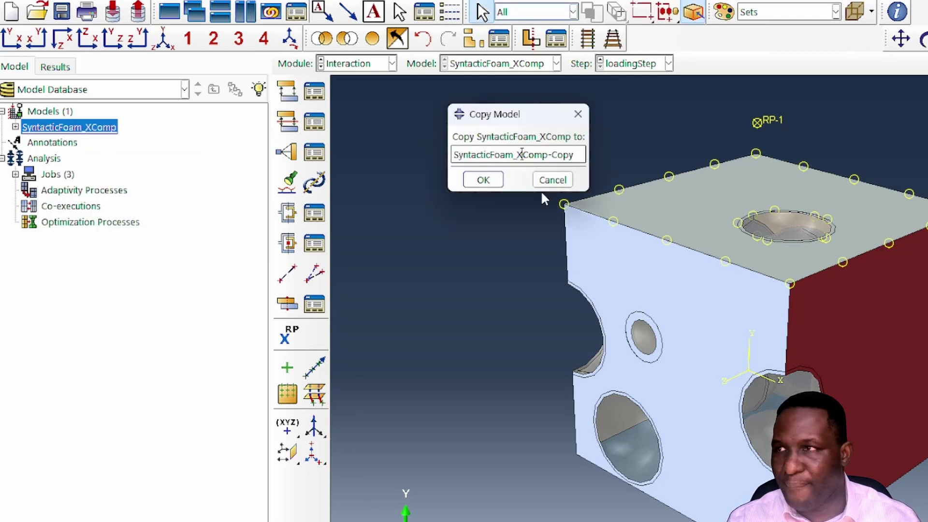
key(BackSpace)
text(Y)
key(End)
key(BackSpace)
key(BackSpace)
key(BackSpace)
key(BackSpace)
key(BackSpace)
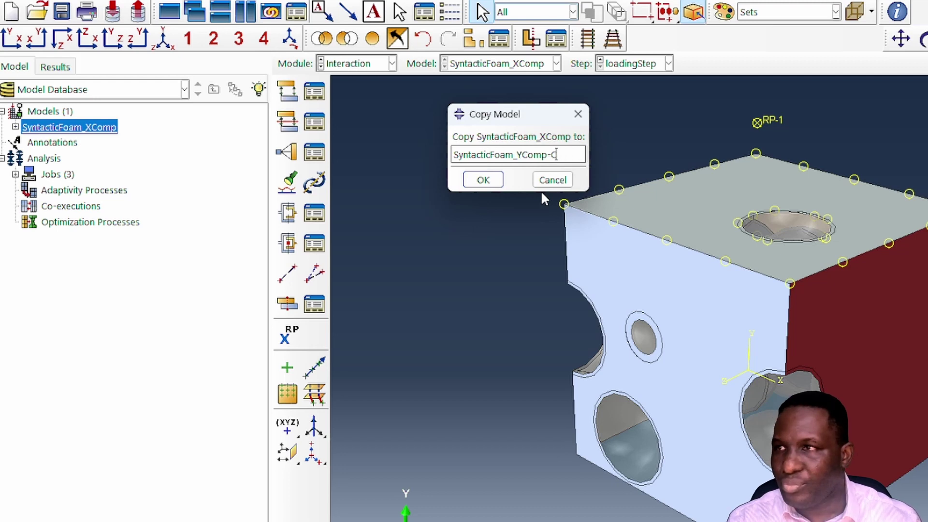
key(Return)
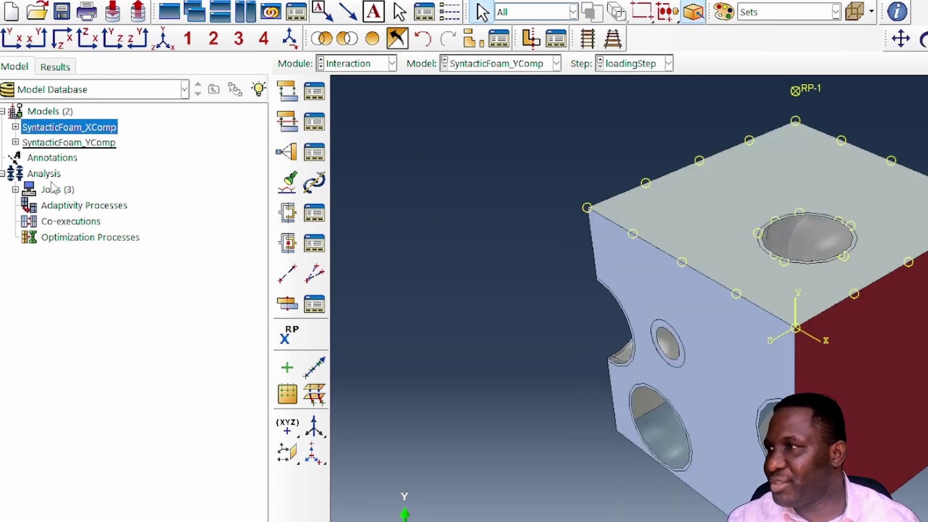
- In SyntacticFoam_XComp, edit the CompLoad boundary condition to release U2 and set U1 to -40
click(16, 127)
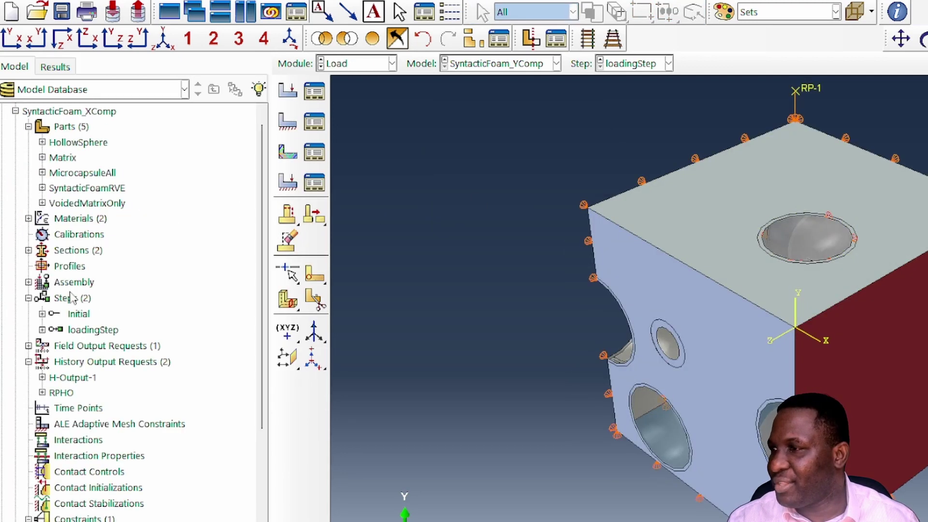
scroll(127, 364, down, 1)
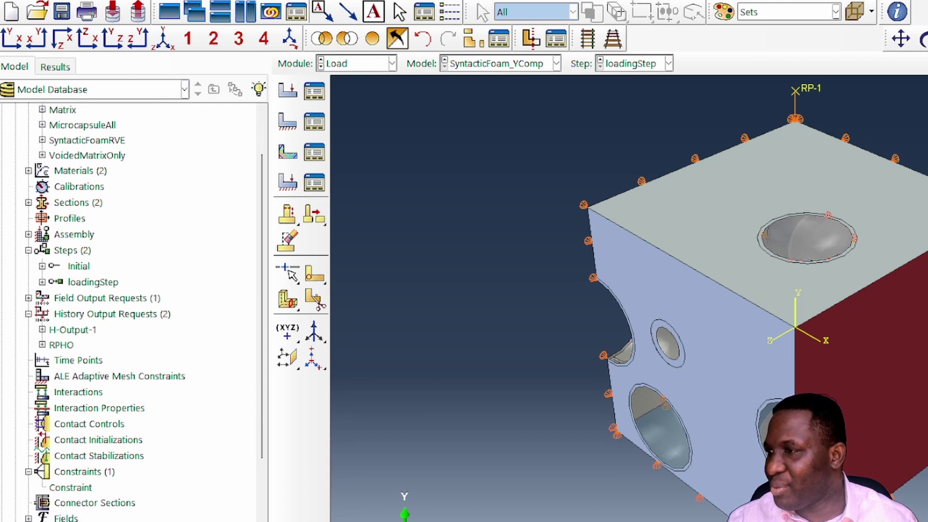
scroll(84, 442, down, 3)
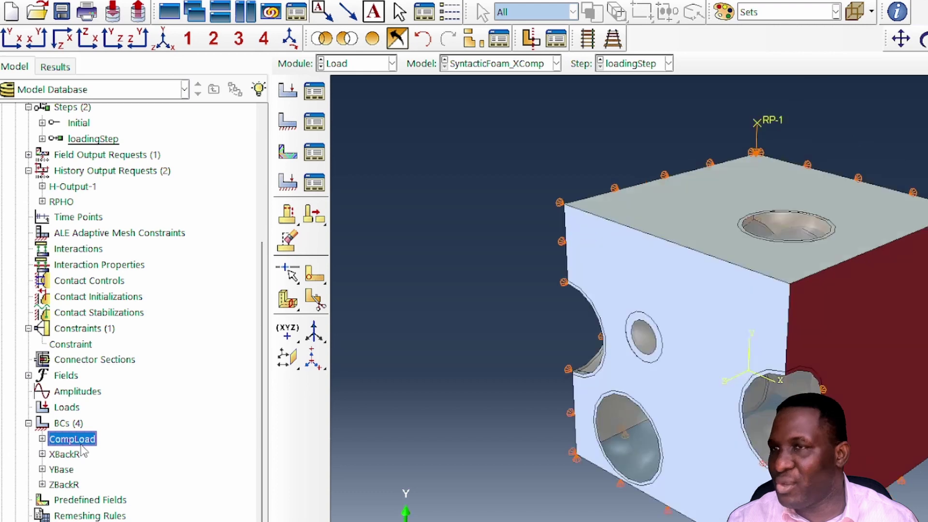
double_click(73, 439)
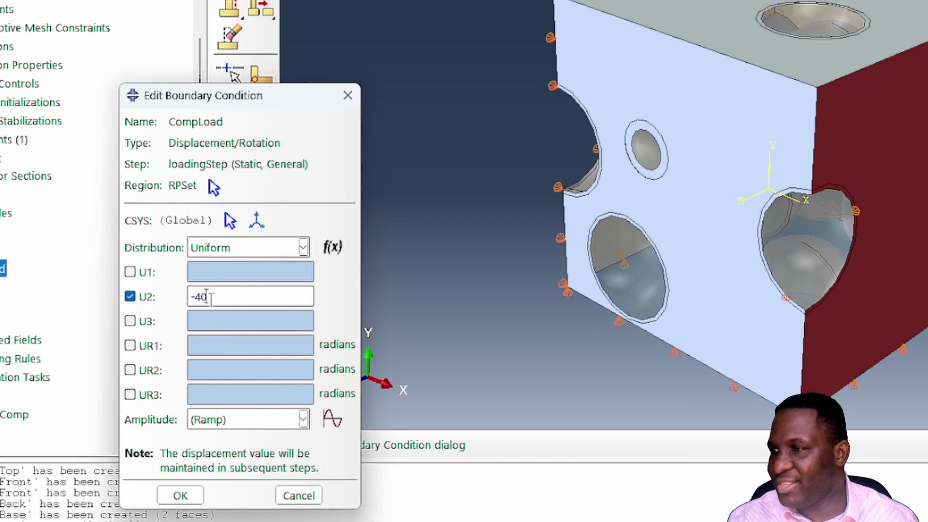
click(145, 296)
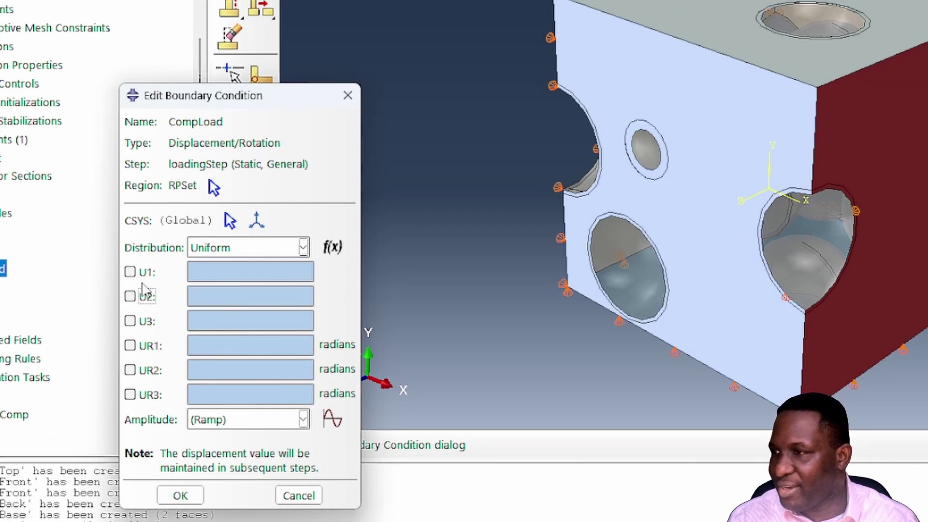
click(145, 272)
text(-40)
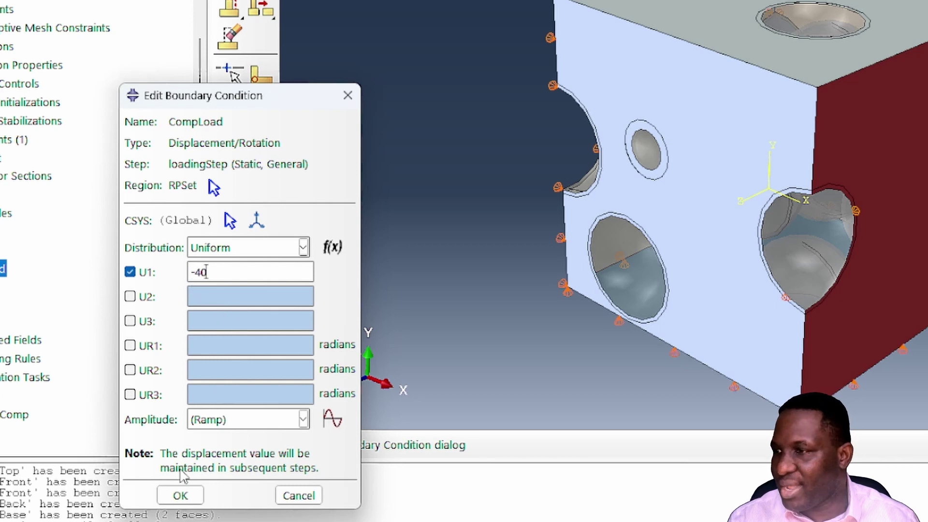
click(181, 496)
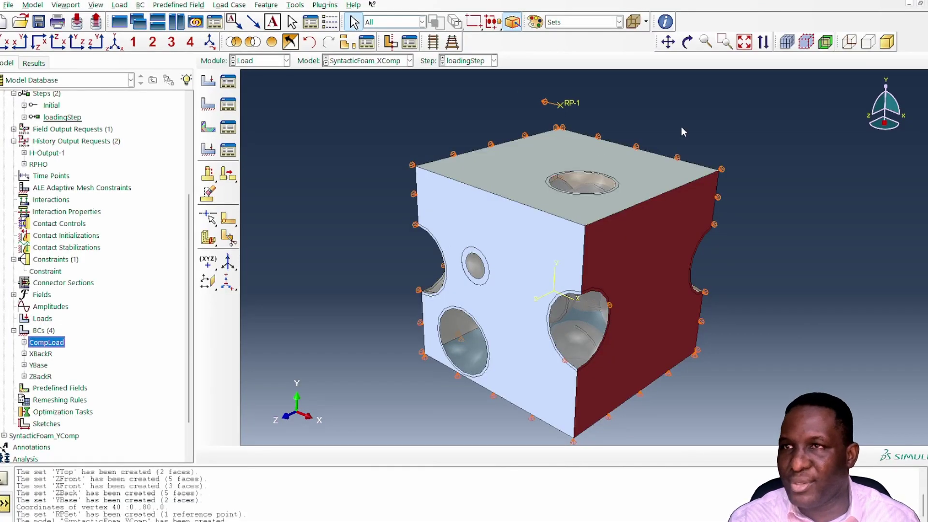
- In SyntacticFoam_XComp, edit the equation constraint to use set XFront in the first term and DOF 1 for both terms
click(688, 42)
drag(488, 314, 669, 314)
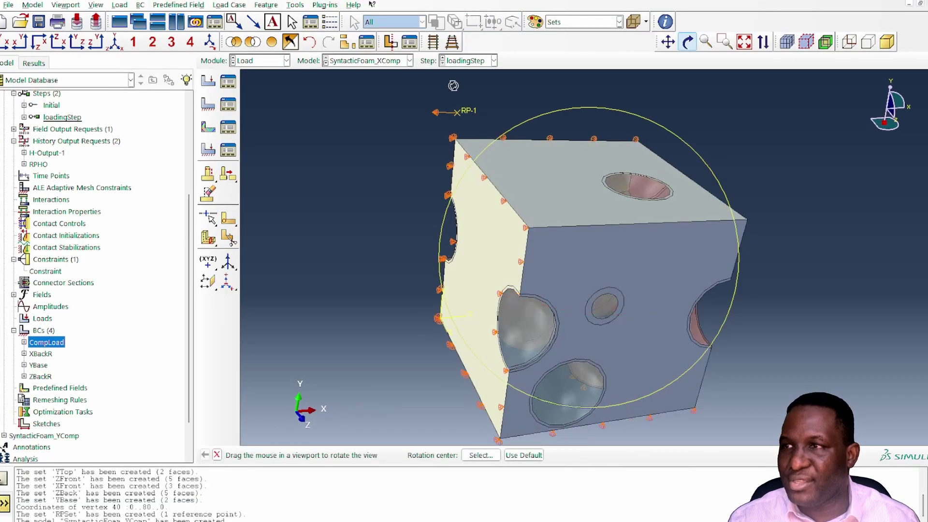
drag(552, 268, 623, 277)
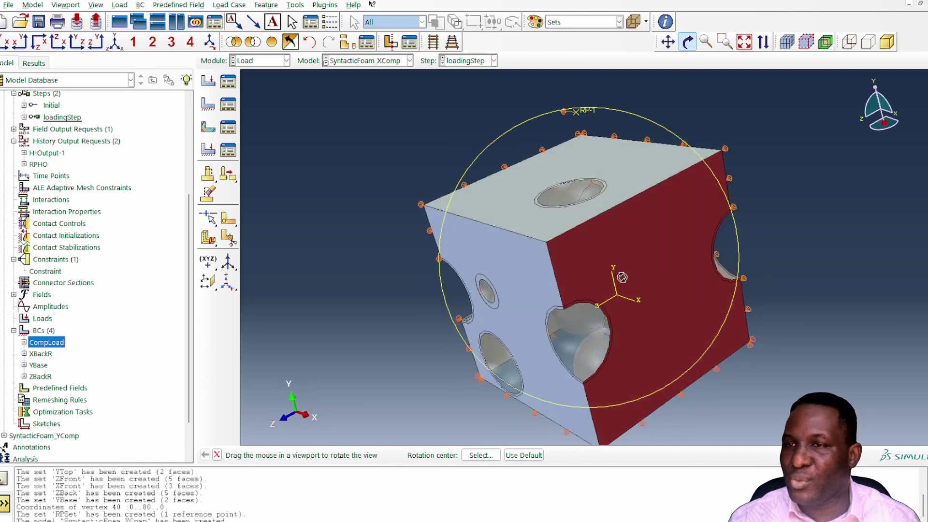
right_click(823, 263)
click(859, 338)
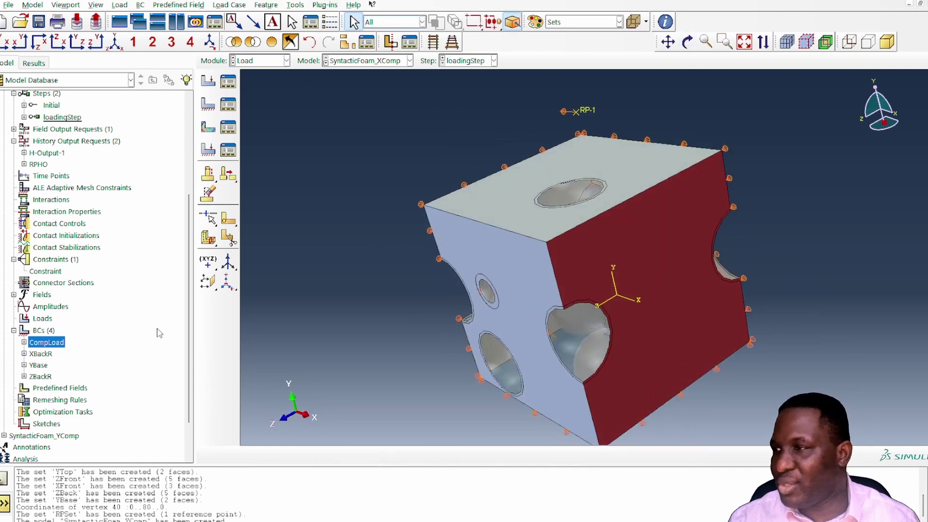
double_click(45, 271)
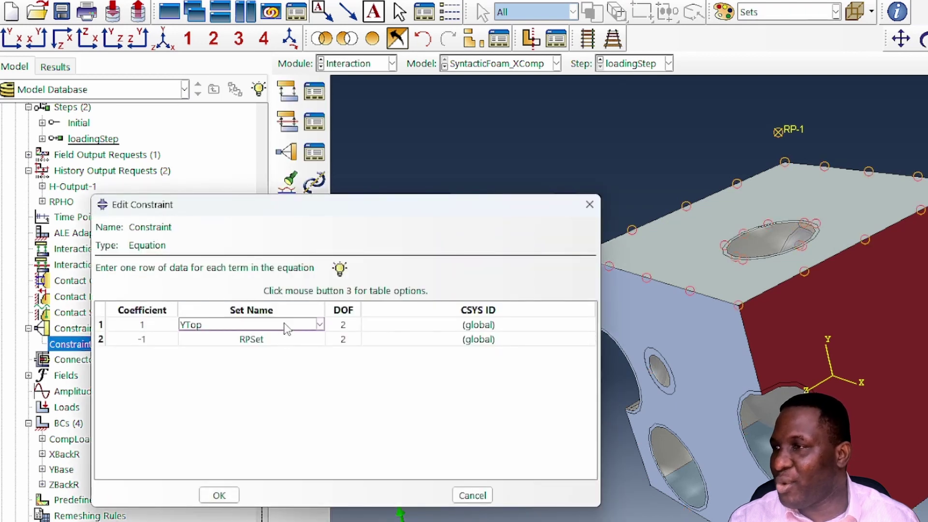
click(287, 329)
click(223, 369)
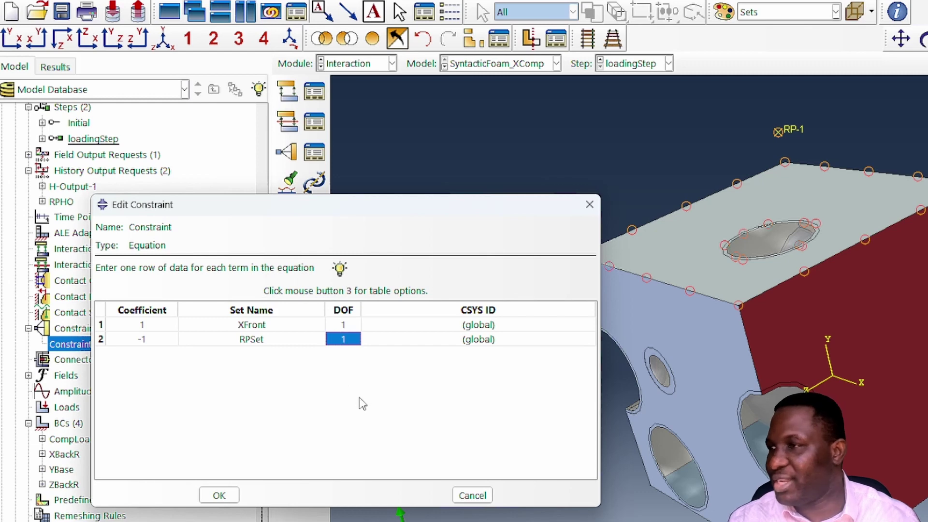
click(227, 496)
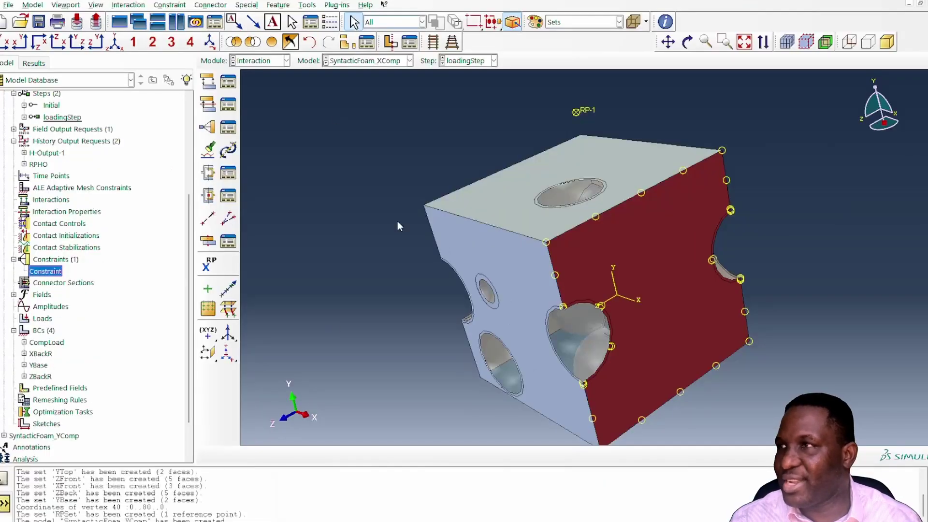
- Copy the SyntacticFoam_YComp model to a new model named SyntacticFoam_ZComp
click(688, 43)
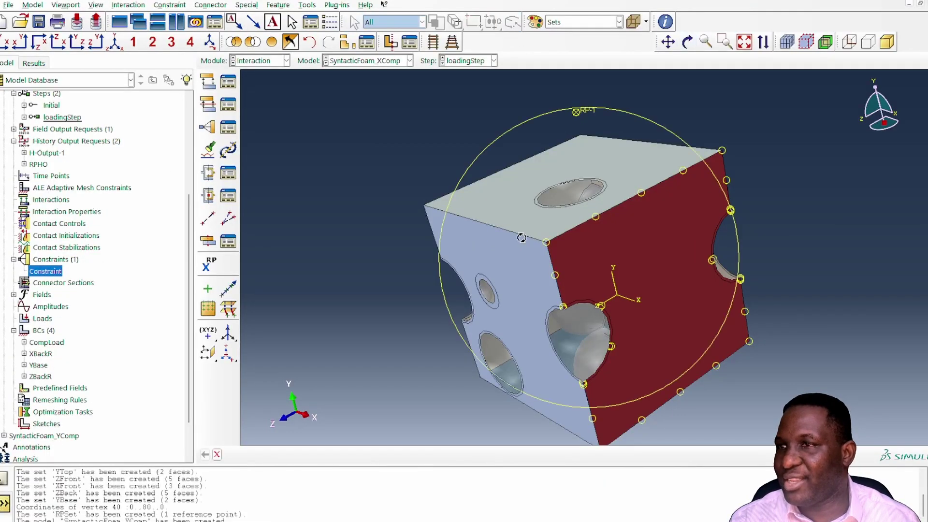
drag(676, 174, 387, 243)
scroll(91, 341, up, 5)
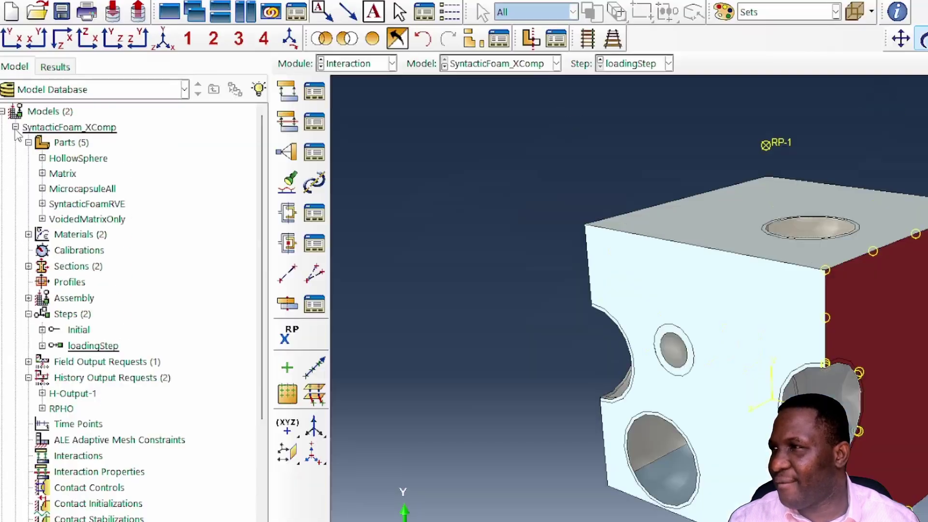
click(5, 109)
right_click(53, 144)
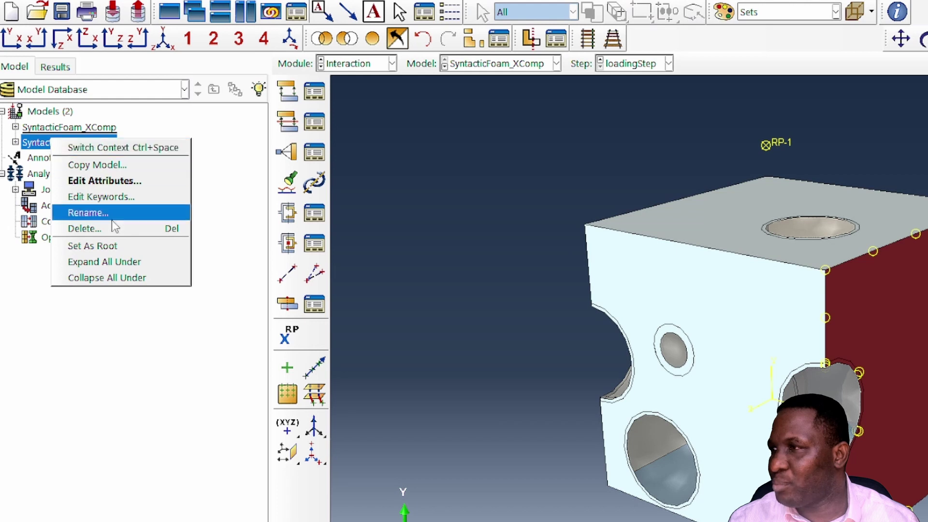
click(163, 176)
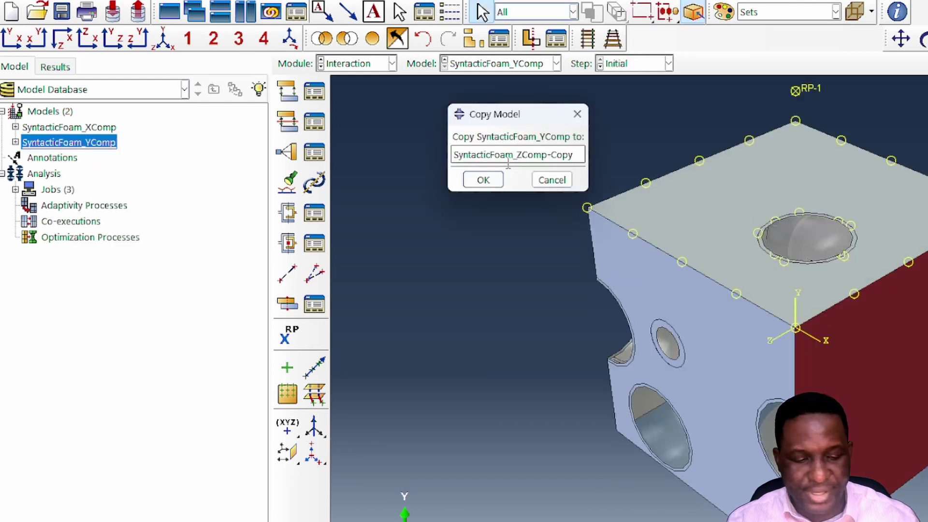
key(Return)
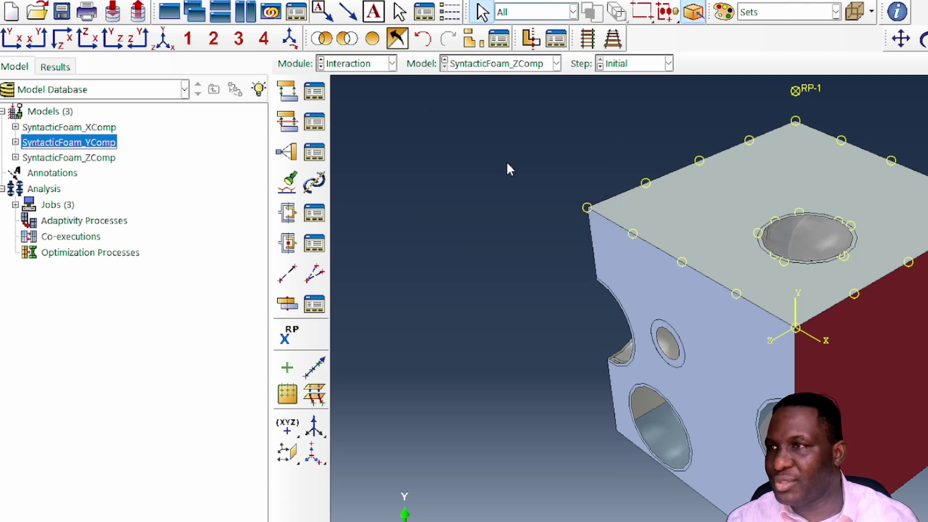
- In SyntacticFoam_ZComp, edit the CompLoad boundary condition to release U2 and set U3 to -40
click(16, 157)
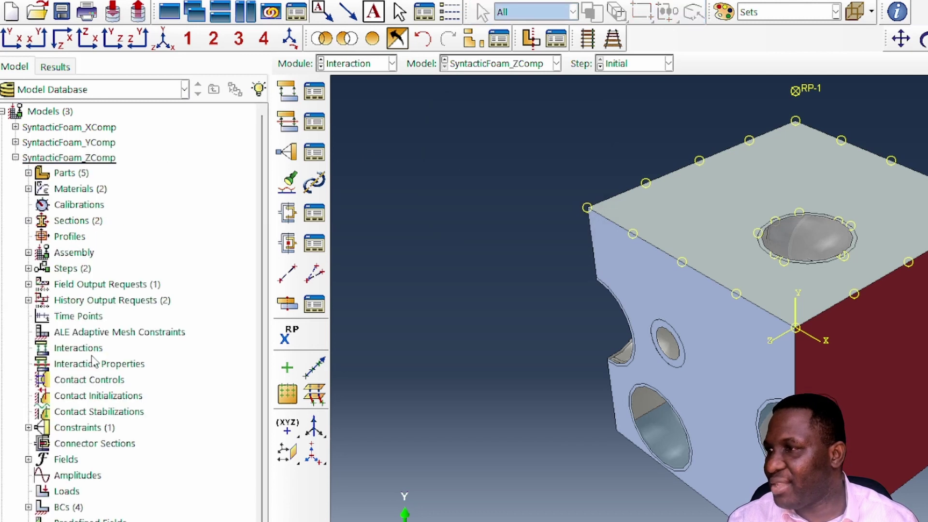
scroll(19, 167, down, 1)
click(28, 459)
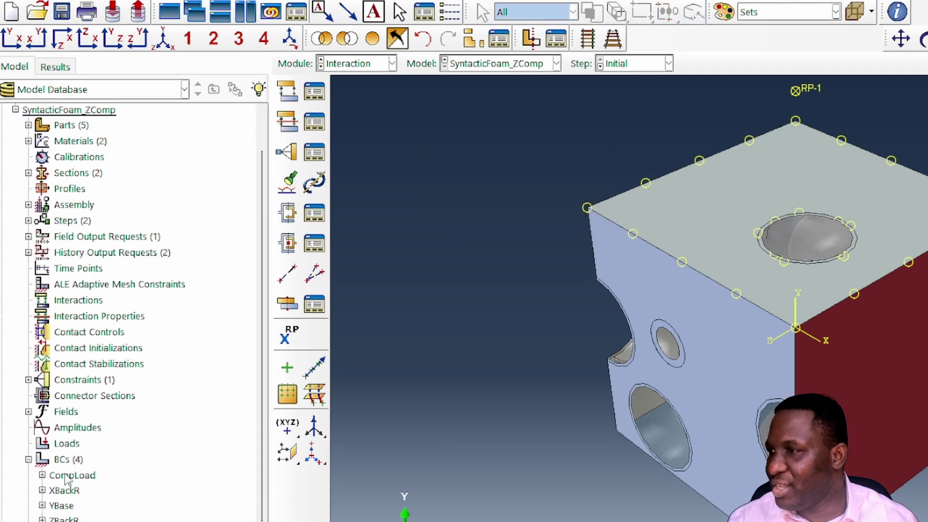
click(72, 475)
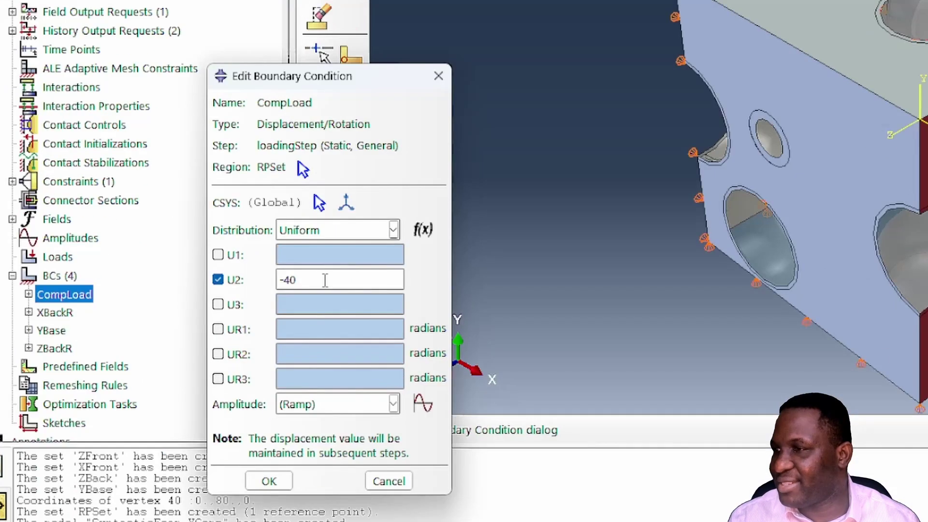
drag(325, 280, 265, 283)
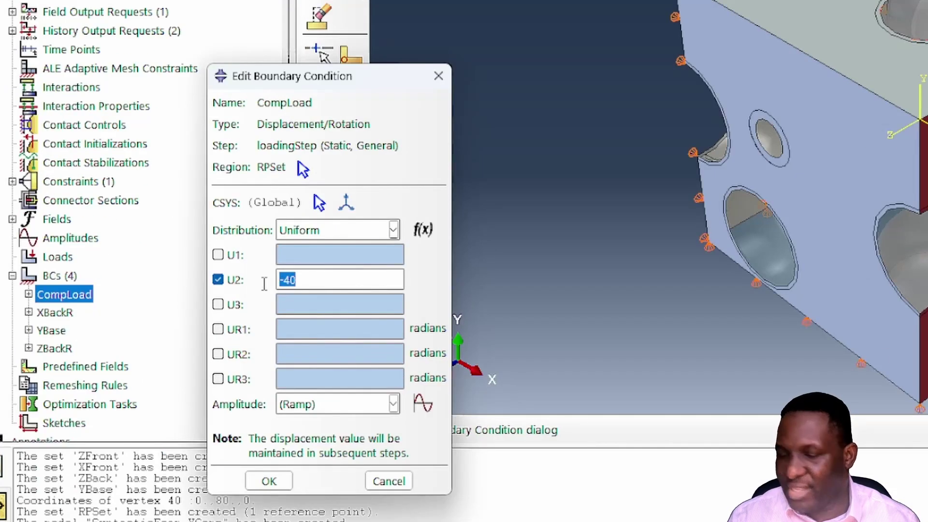
key(BackSpace)
click(235, 281)
click(234, 304)
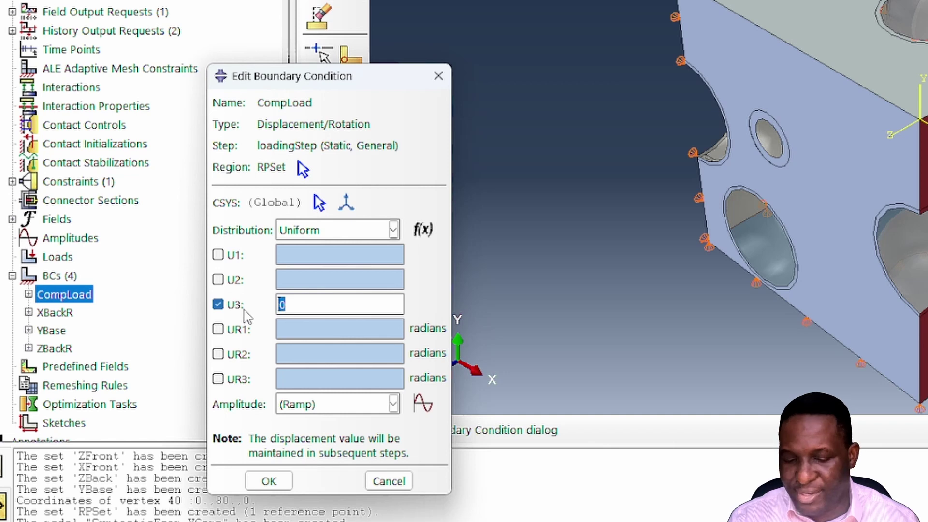
text(-40)
click(270, 481)
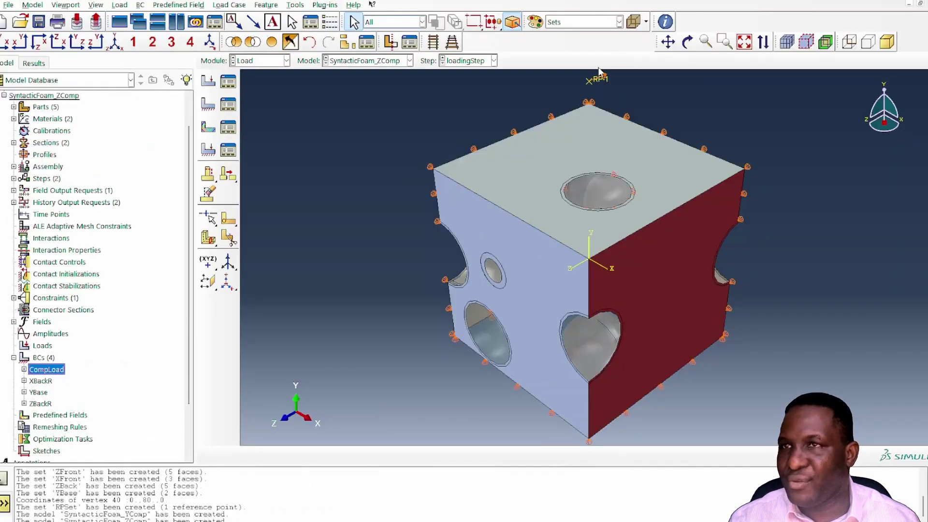
- In SyntacticFoam_ZComp, edit the equation constraint to use set ZFront in the first term and DOF 3 for both terms
click(688, 42)
drag(634, 232, 537, 212)
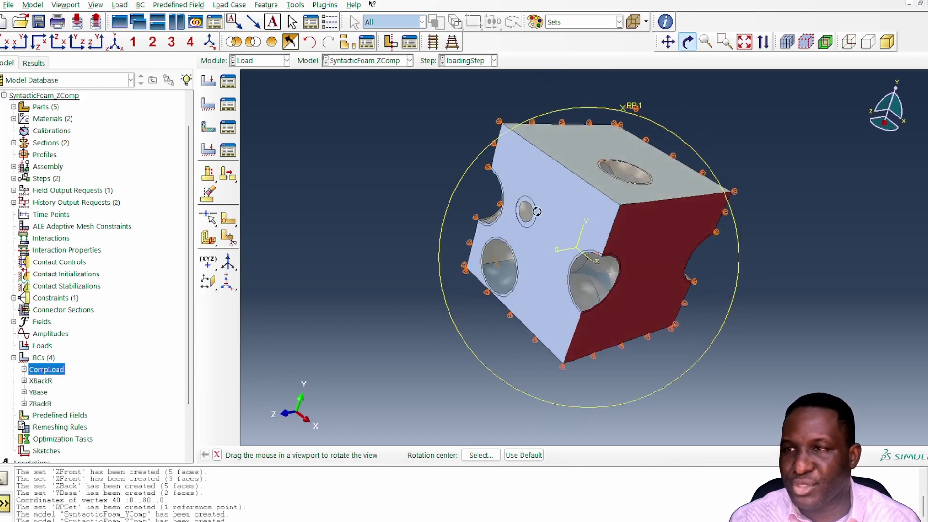
right_click(387, 189)
click(421, 270)
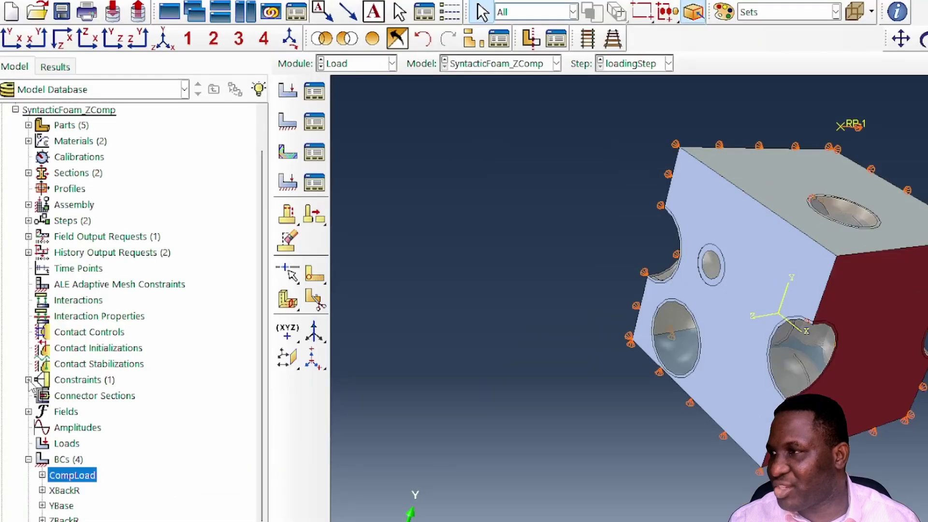
click(14, 299)
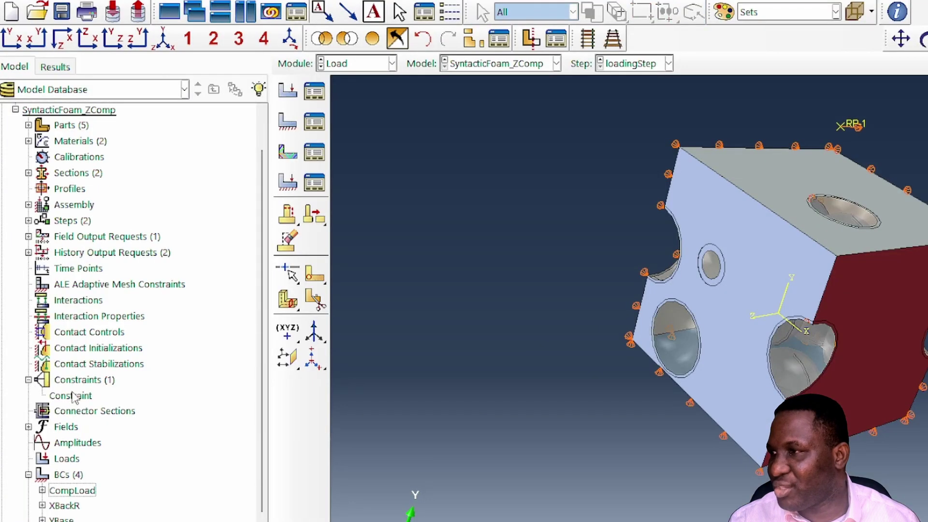
double_click(71, 397)
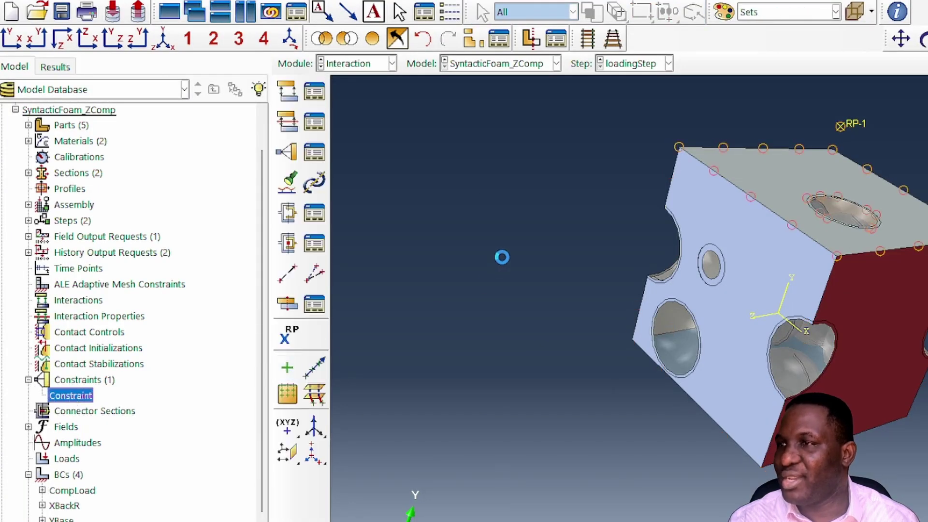
click(304, 325)
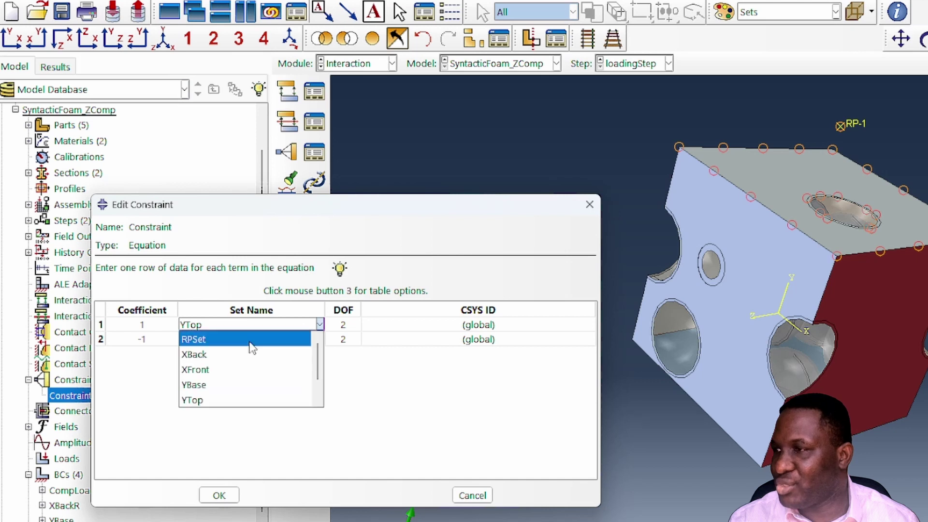
scroll(213, 401, down, 2)
click(213, 401)
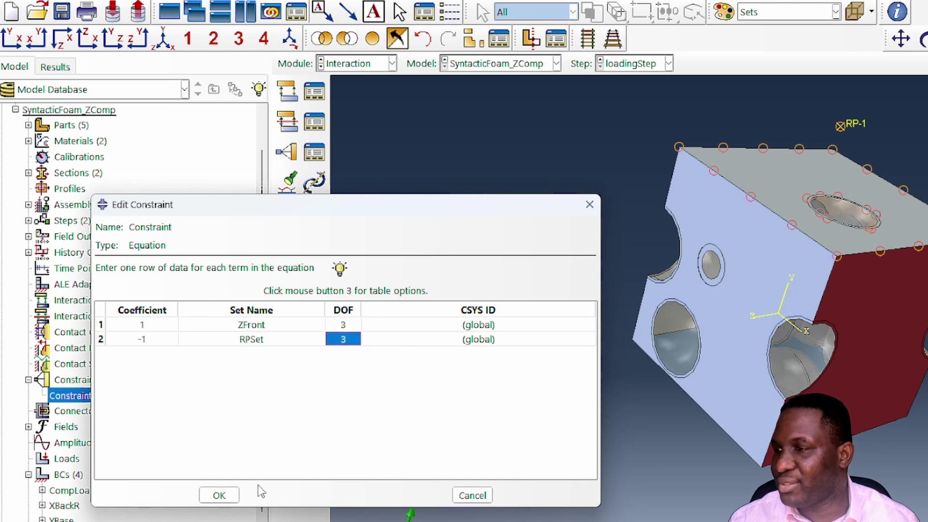
click(219, 496)
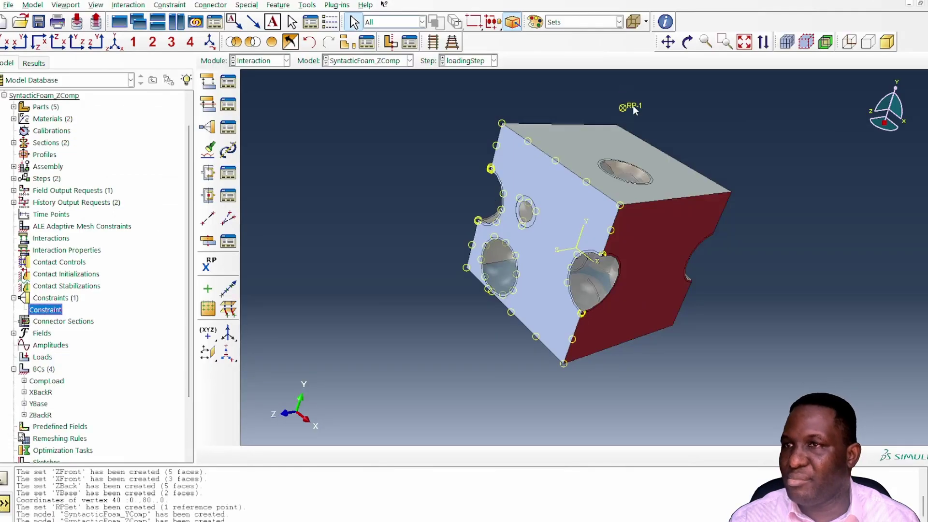
scroll(114, 327, down, 2)
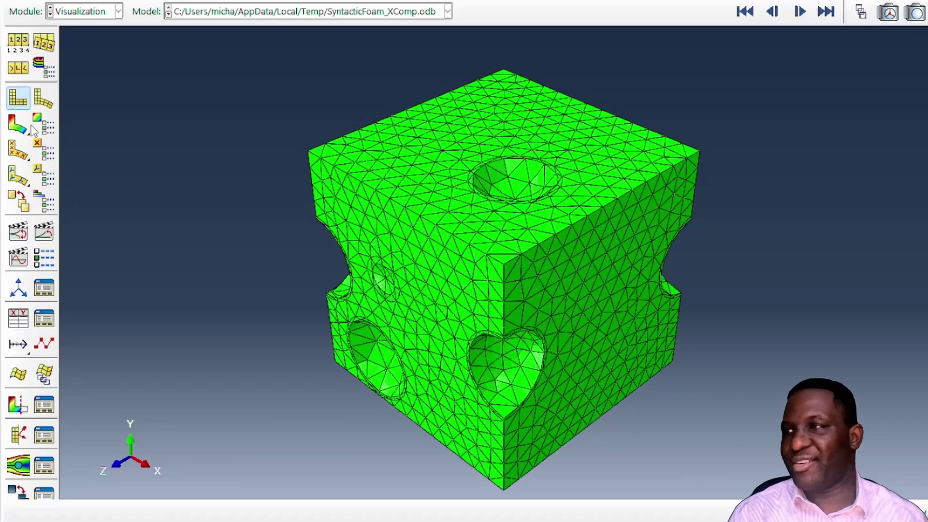
- Plot the Mises stress contours of the SyntacticFoam_XComp results on both deformed and undeformed shapes and run the scale factor animation
click(17, 124)
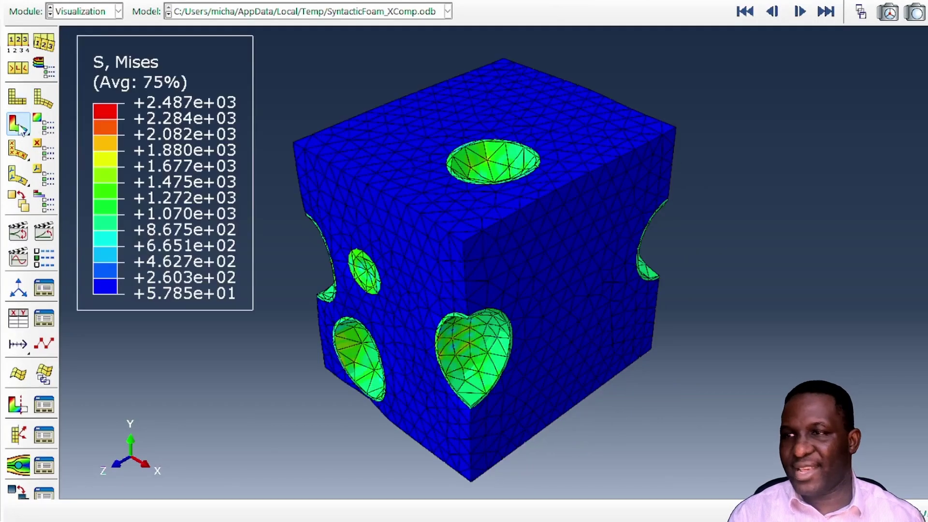
click(18, 231)
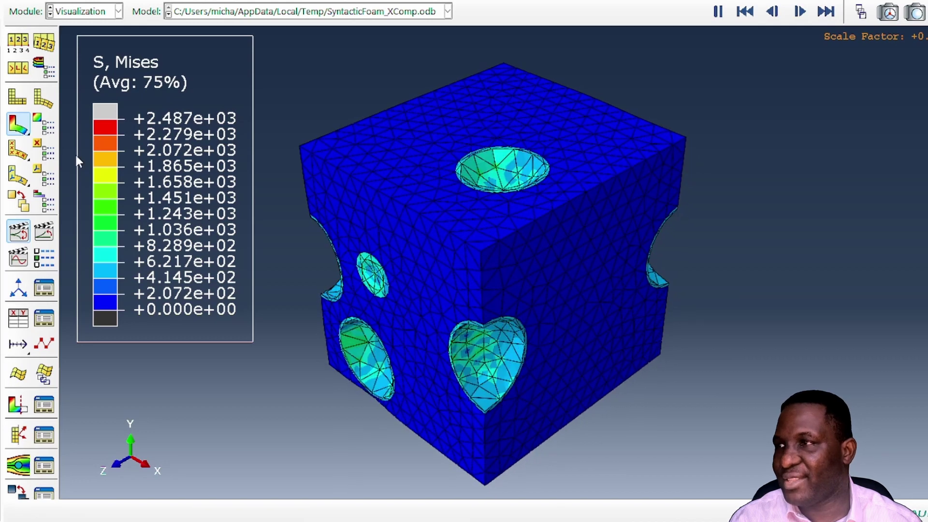
drag(20, 126, 94, 136)
click(18, 232)
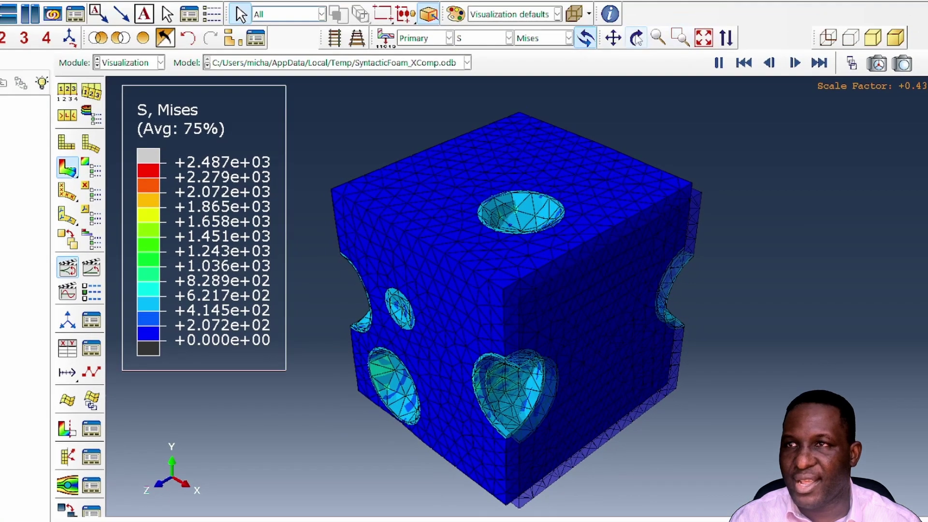
click(631, 0)
drag(561, 345, 607, 328)
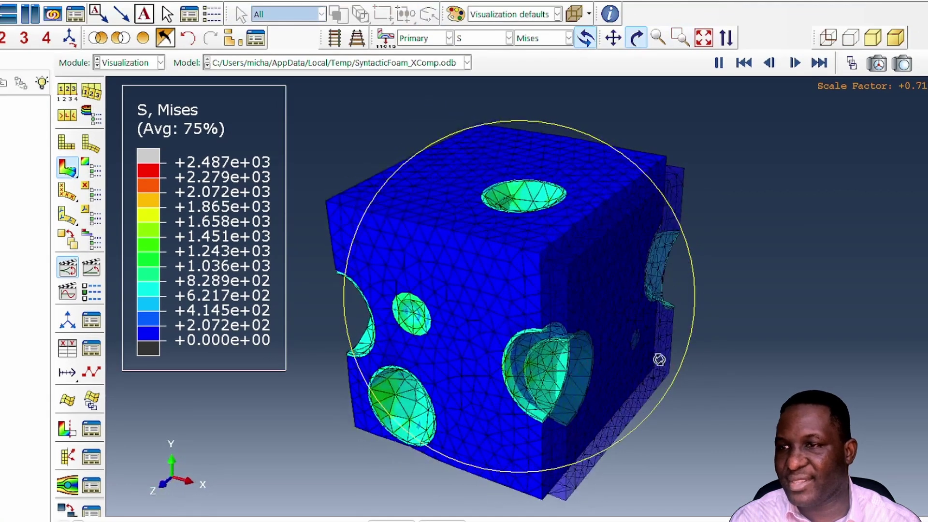
right_click(829, 336)
click(870, 427)
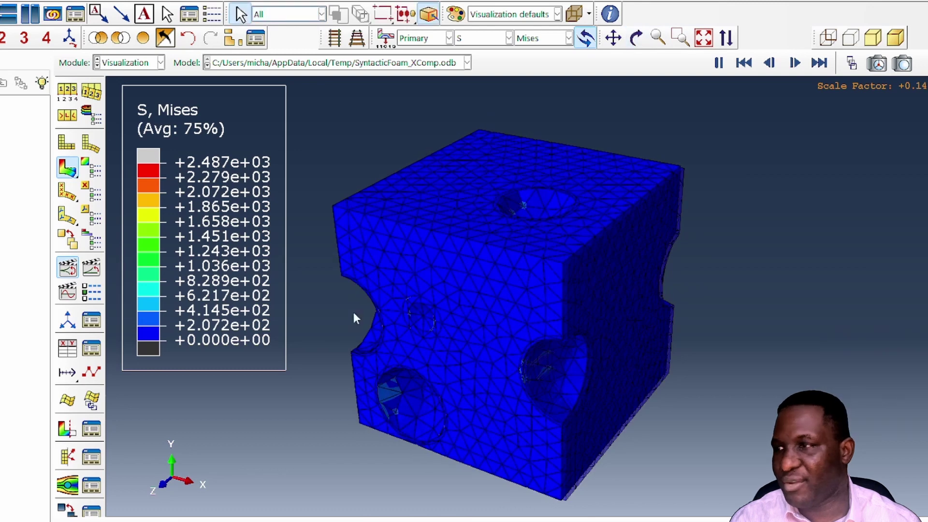
- Switch to the SyntacticFoam_YComp.odb results and examine the animated Mises stress contours on both shapes
click(416, 64)
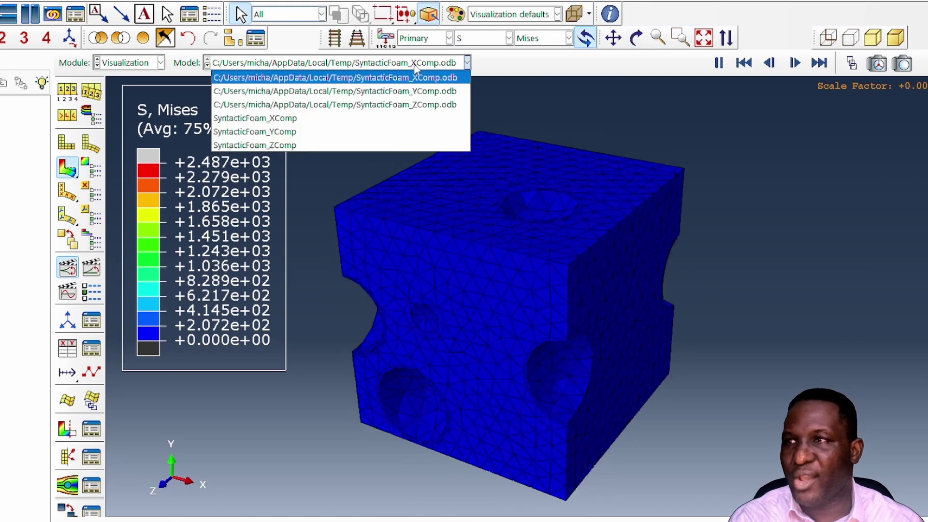
click(416, 91)
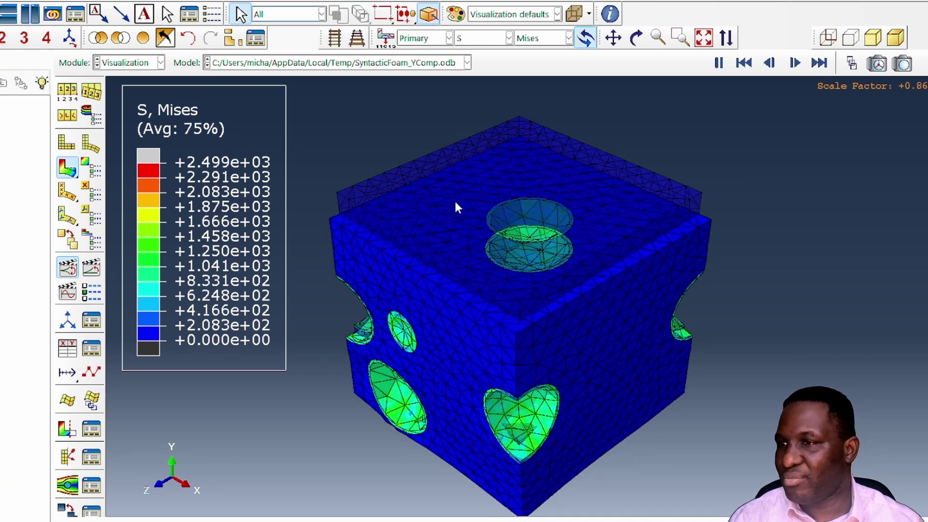
click(637, 38)
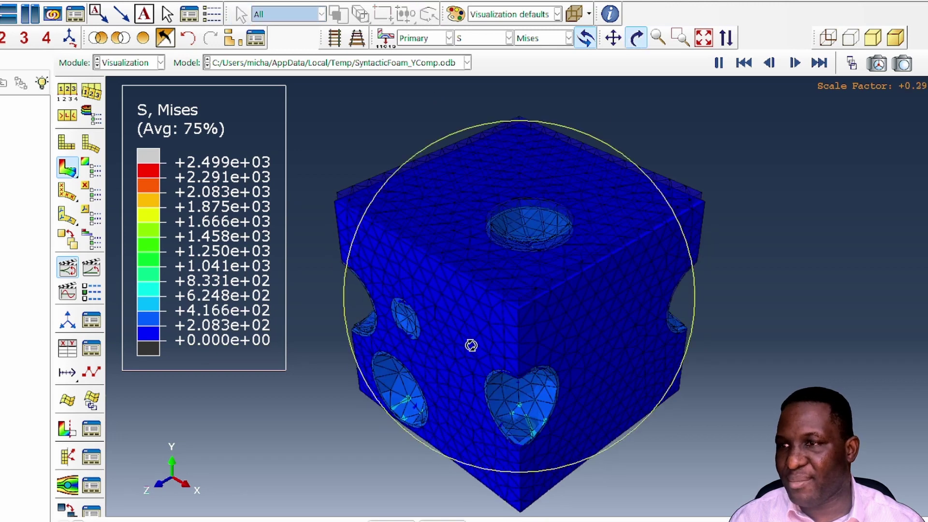
drag(472, 345, 503, 271)
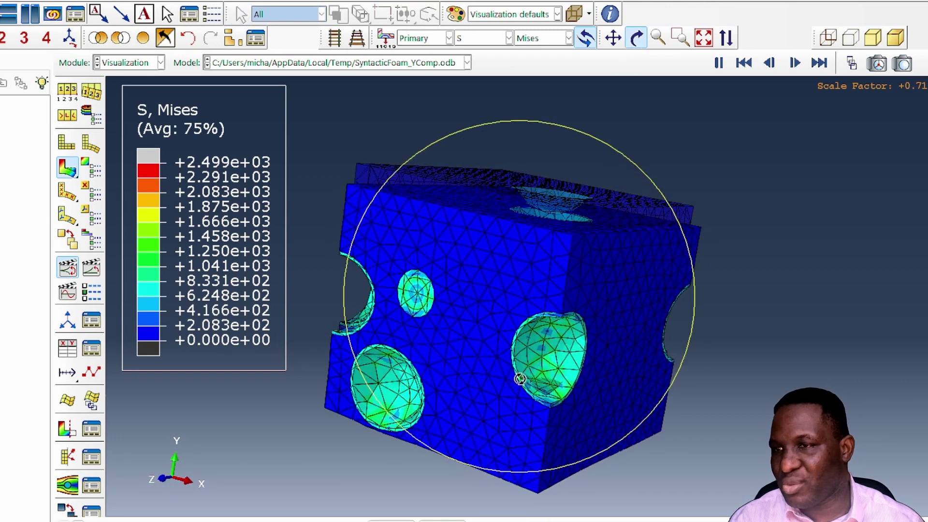
- Switch to the SyntacticFoam_ZComp.odb results and animate the Mises stress contours on both shapes by scale factor
click(425, 63)
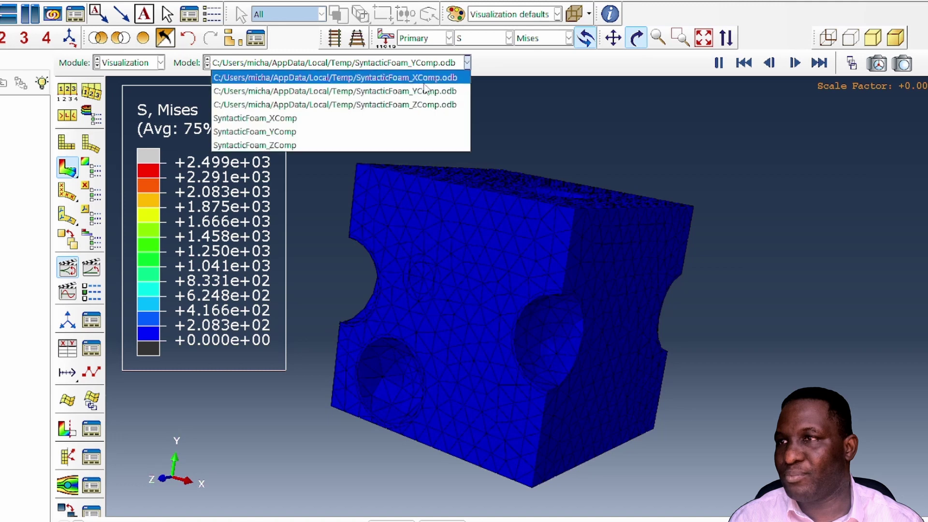
click(420, 104)
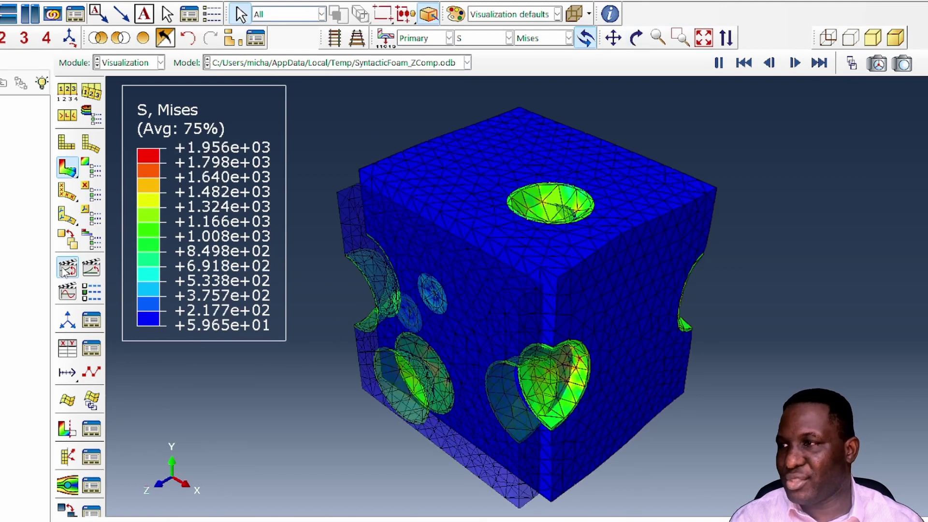
click(67, 268)
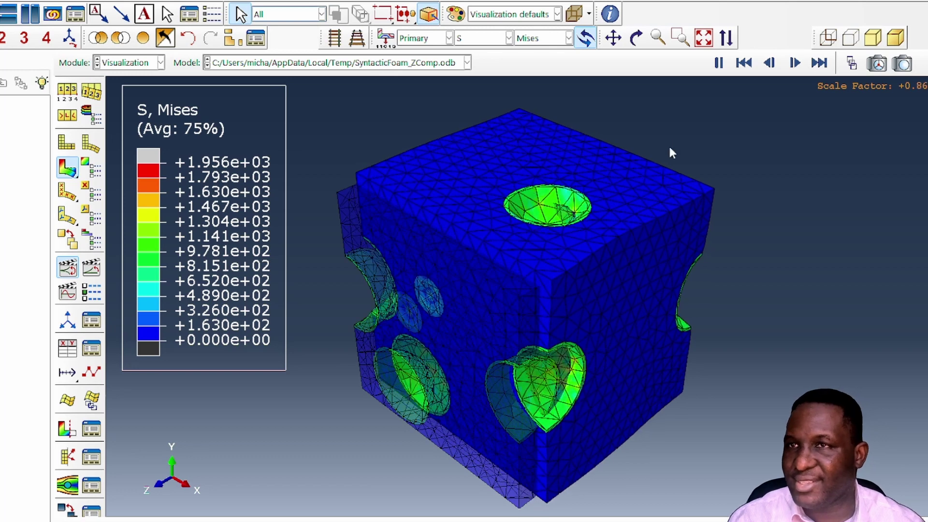
click(636, 38)
drag(532, 319, 489, 321)
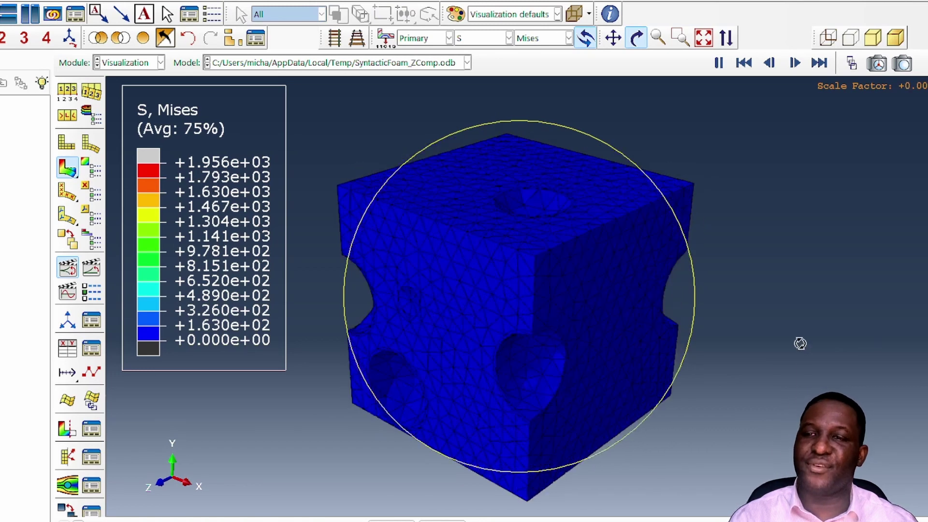
right_click(801, 343)
click(860, 438)
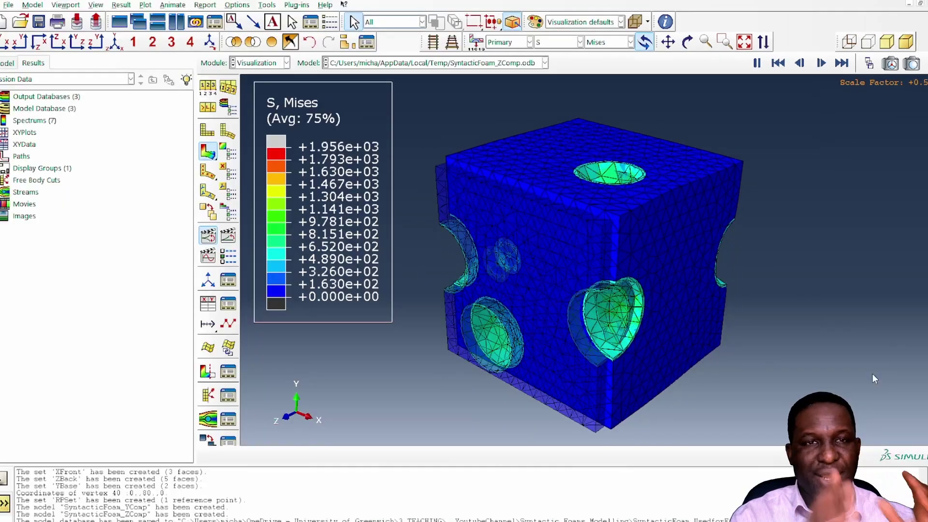